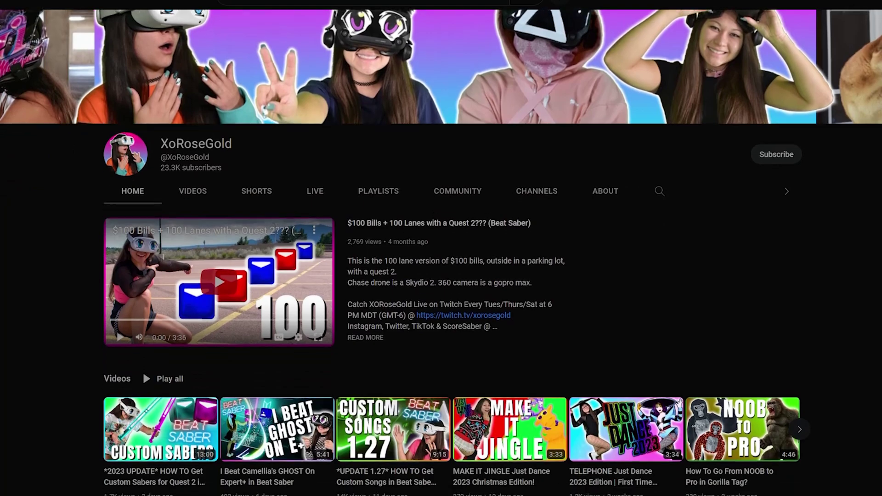
# Log in to the Meta Quest Developer Center with Facebook to reach the Org Manager page.
pyautogui.scroll(-6, 440, 275)
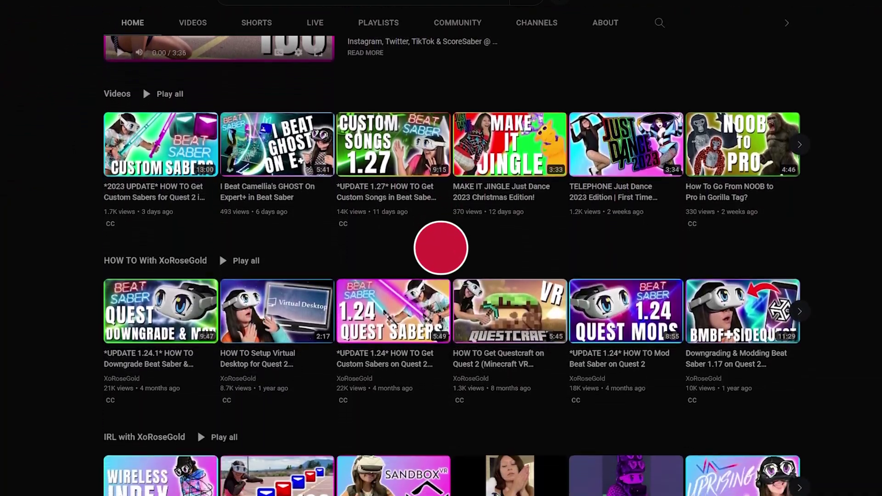
pyautogui.scroll(-5, 441, 276)
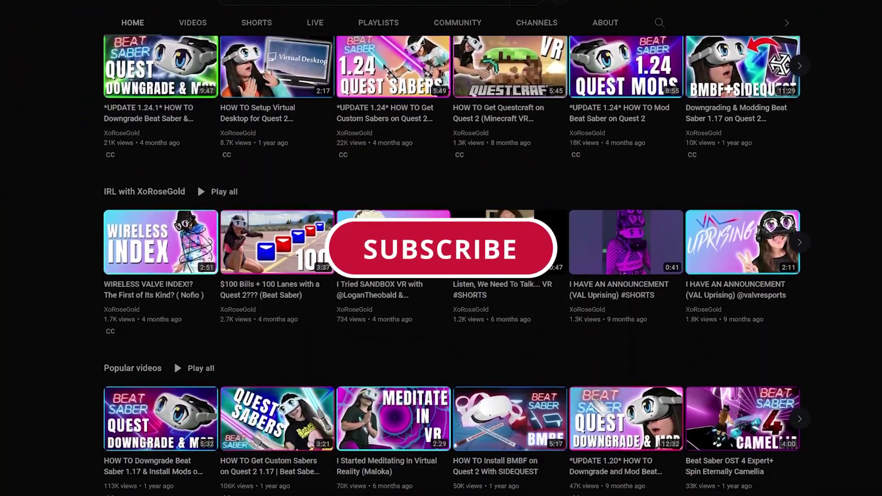
pyautogui.scroll(-2, 441, 276)
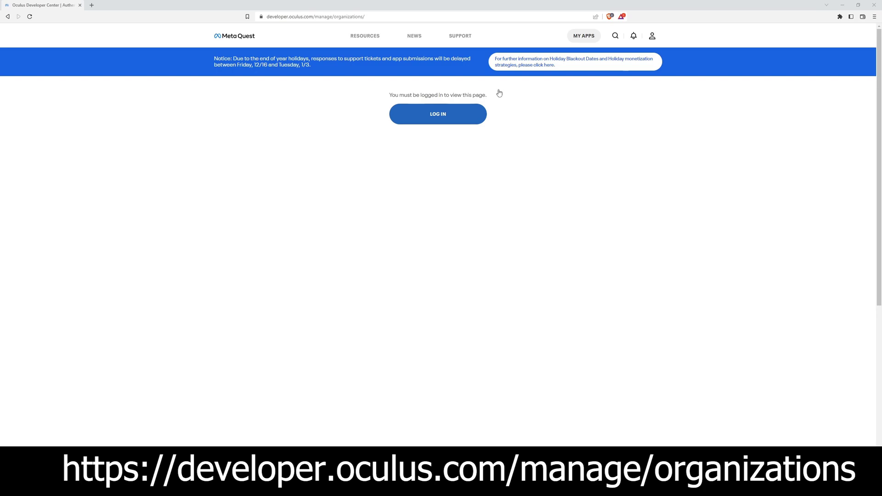
pyautogui.click(462, 119)
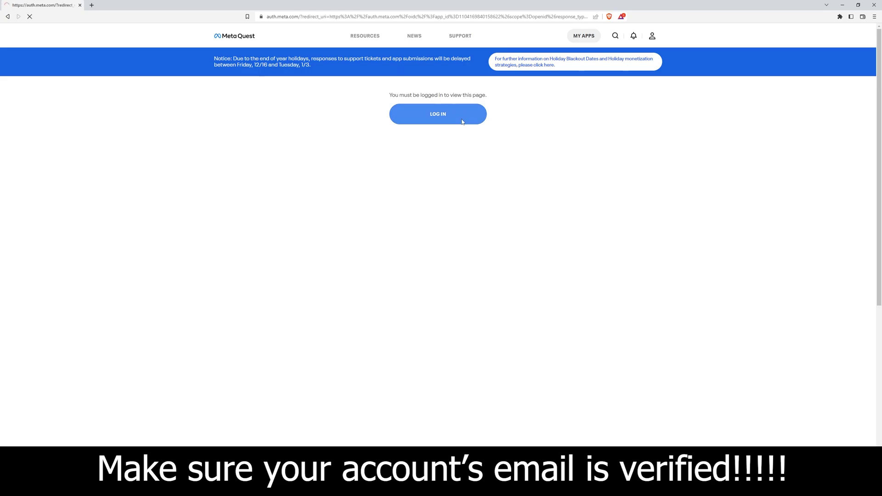
pyautogui.click(462, 212)
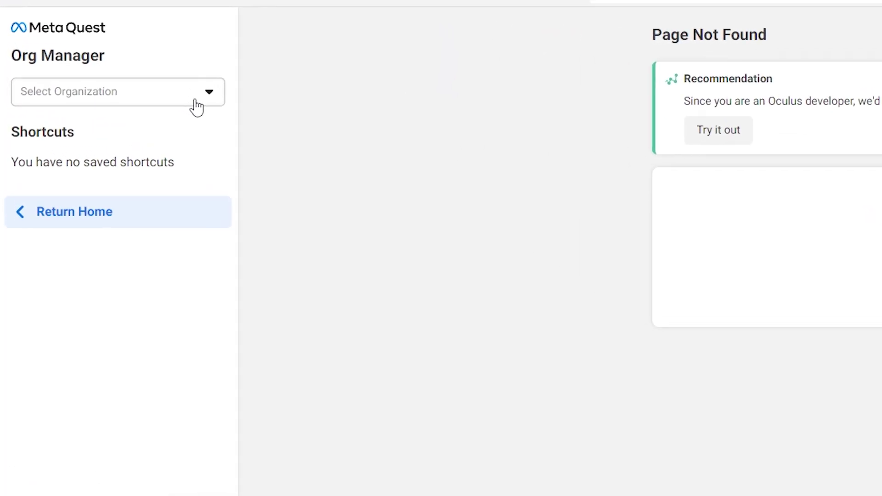
# Create a new organization named 'yeehawgames' and acknowledge the developer terms.
pyautogui.click(197, 107)
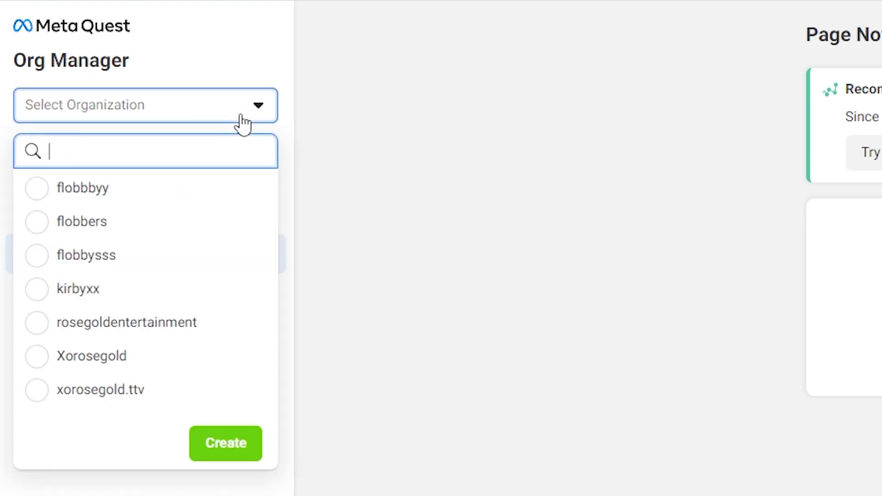
pyautogui.click(230, 450)
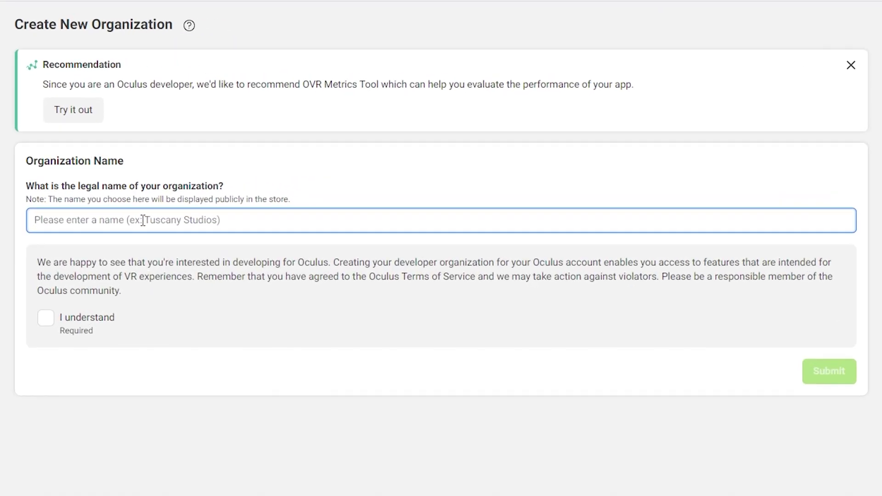
pyautogui.write('yeeh')
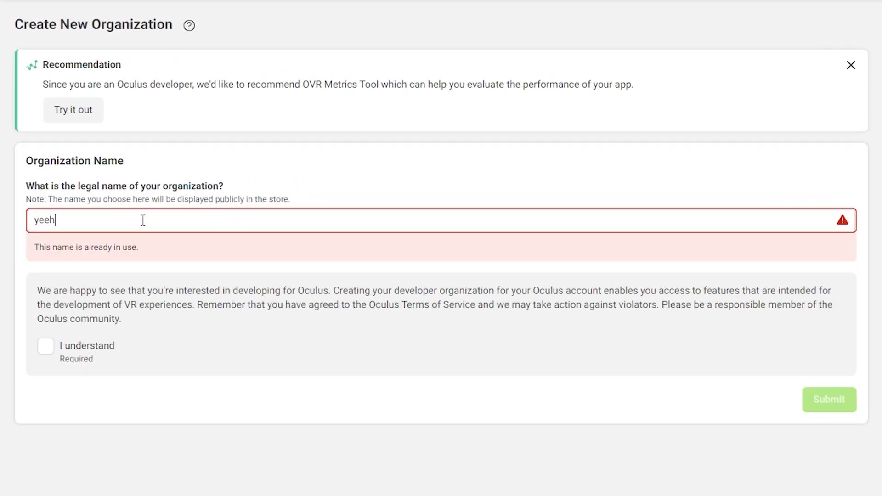
pyautogui.write('awgames')
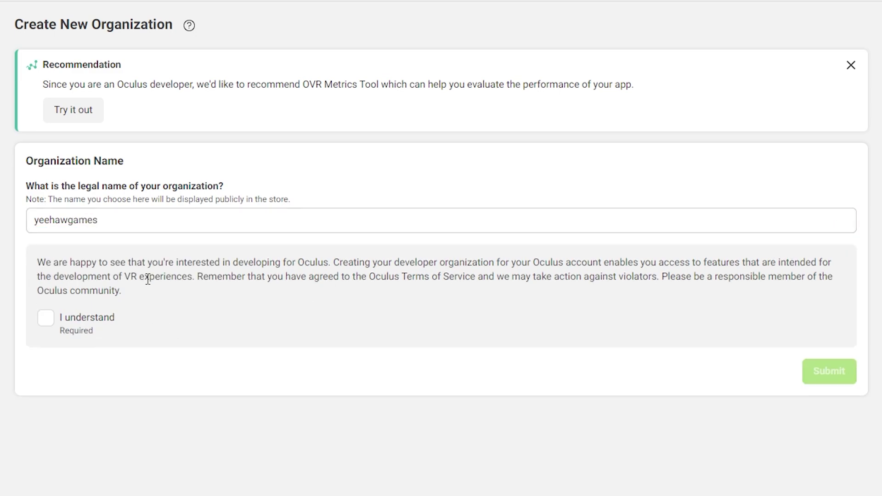
pyautogui.tripleClick(199, 293)
pyautogui.click(46, 324)
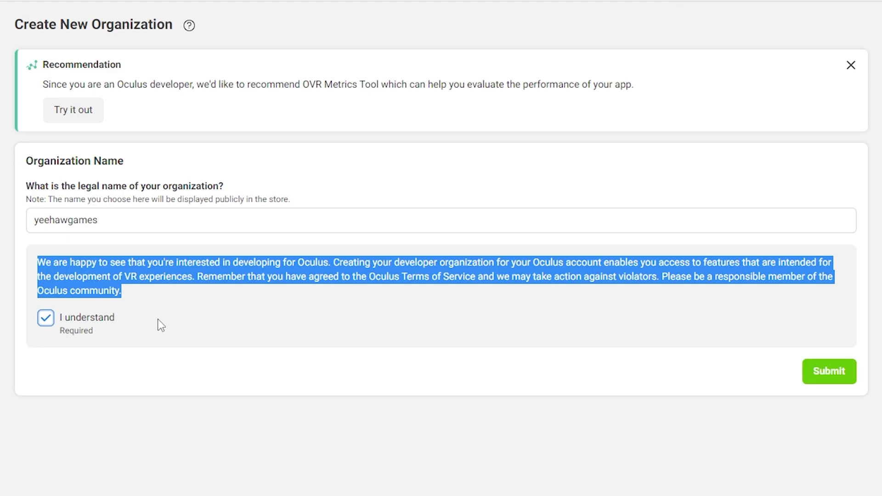
pyautogui.click(850, 380)
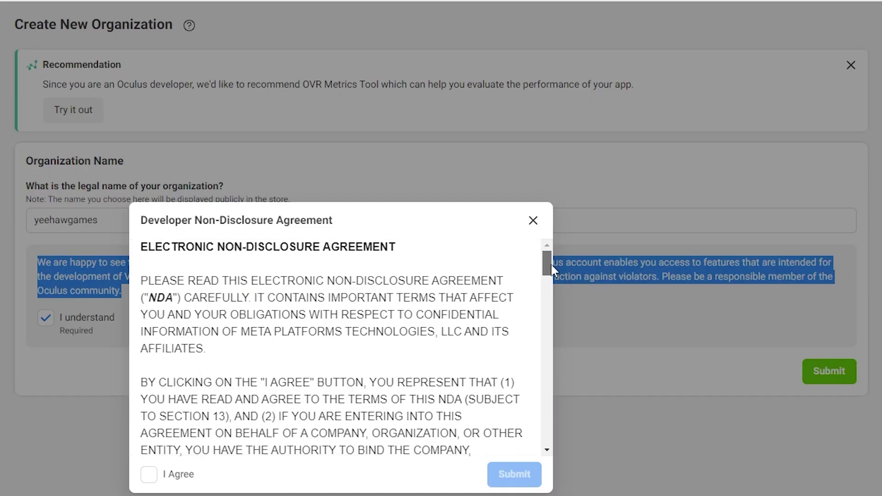
# Scroll through, agree to and submit the developer non-disclosure agreement.
pyautogui.moveTo(551, 266); pyautogui.dragTo(554, 448)
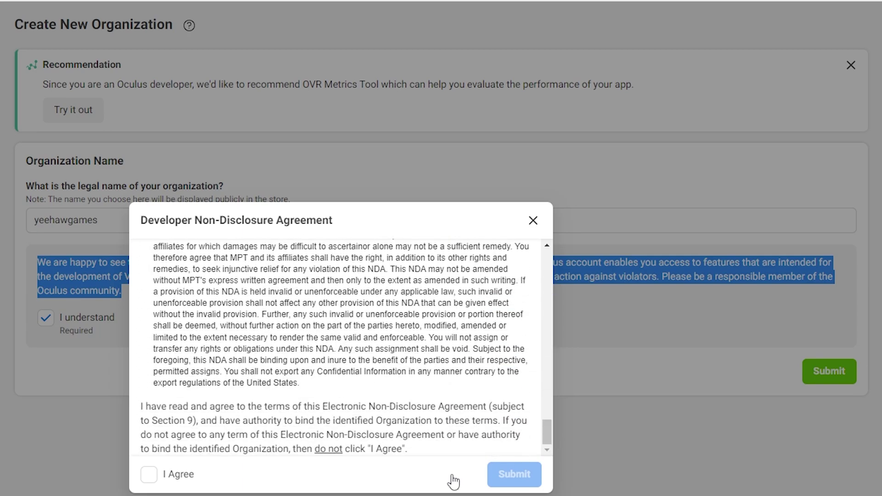
pyautogui.click(150, 477)
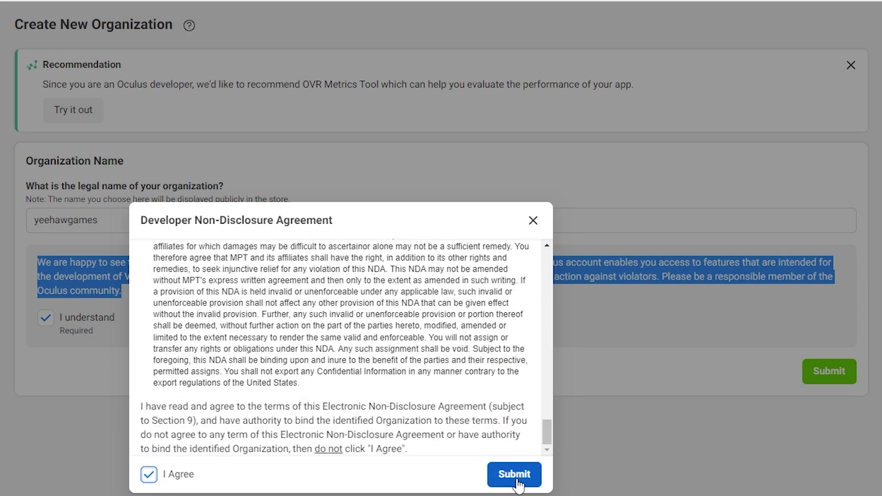
pyautogui.click(516, 478)
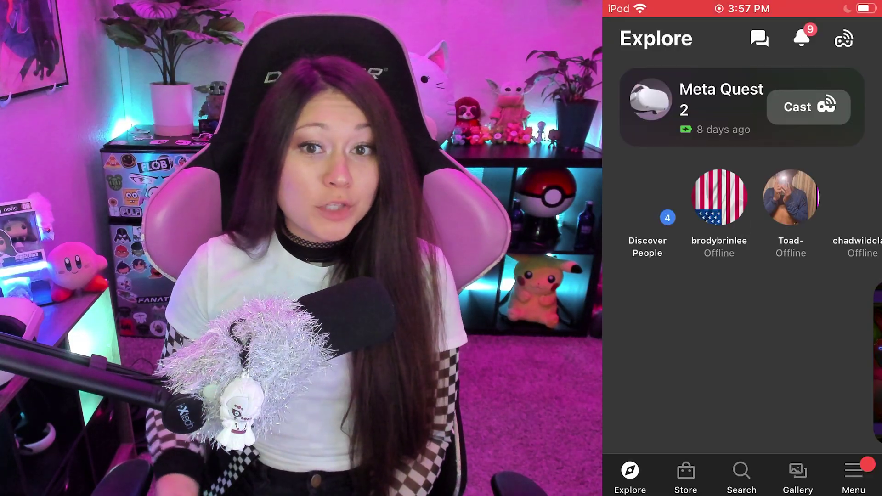
# Toggle Developer Mode on under Devices > Meta Quest 2 > Headset Settings in the mobile app.
pyautogui.click(853, 478)
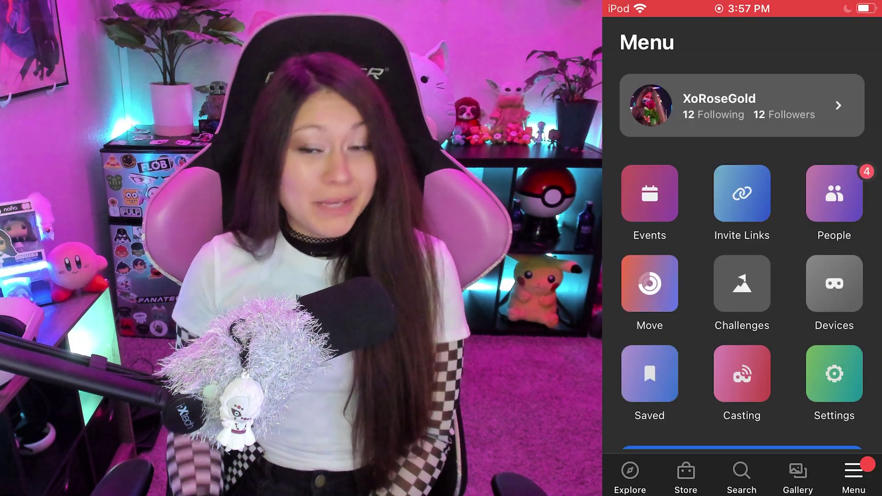
pyautogui.click(833, 283)
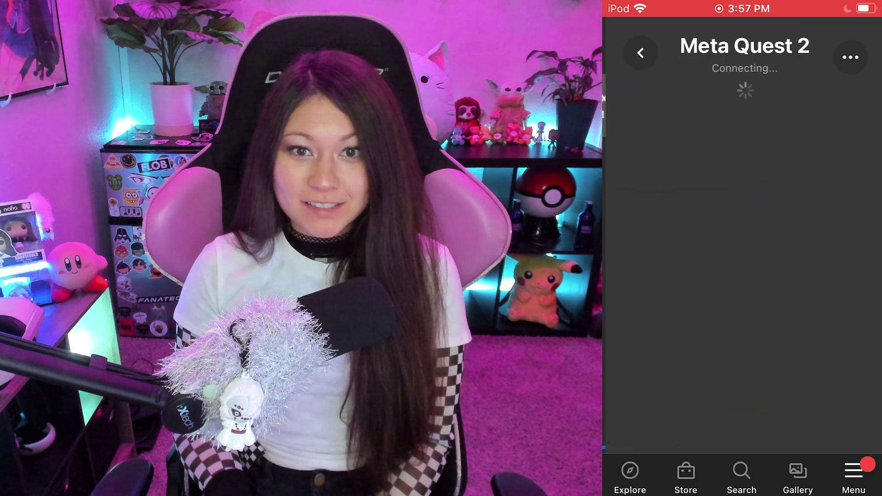
pyautogui.scroll(-5, 742, 276)
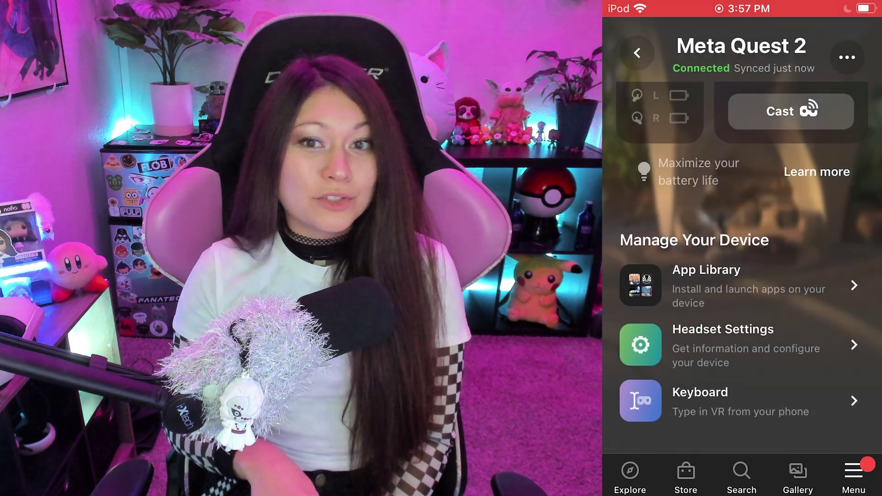
pyautogui.click(744, 344)
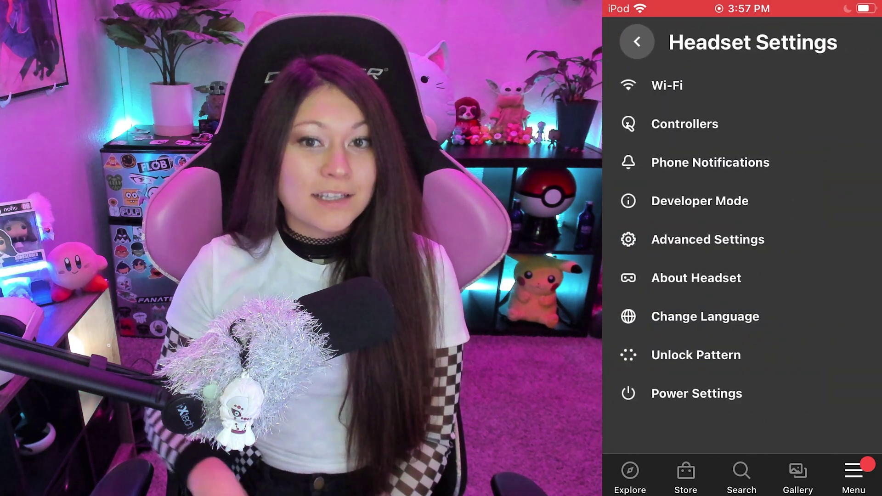
pyautogui.click(699, 201)
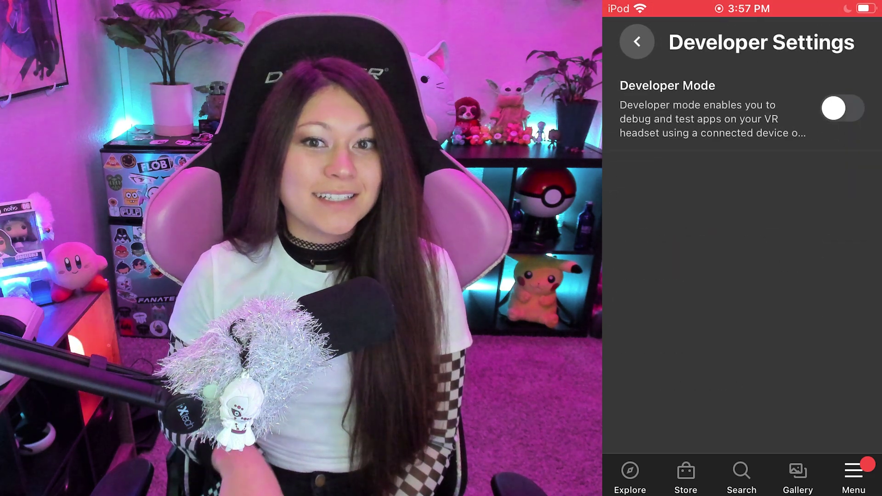
pyautogui.click(842, 108)
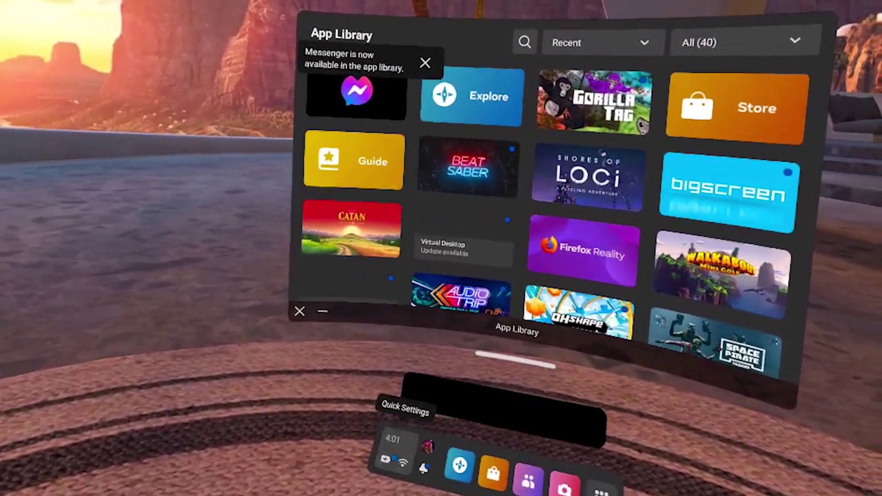
# Reach the headset's Accounts settings through Quick Settings and the full Settings app.
pyautogui.click(398, 447)
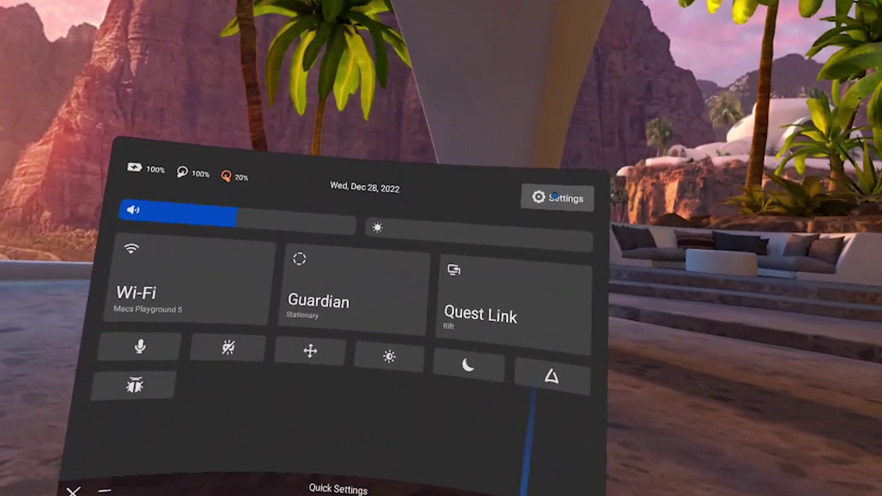
pyautogui.click(628, 183)
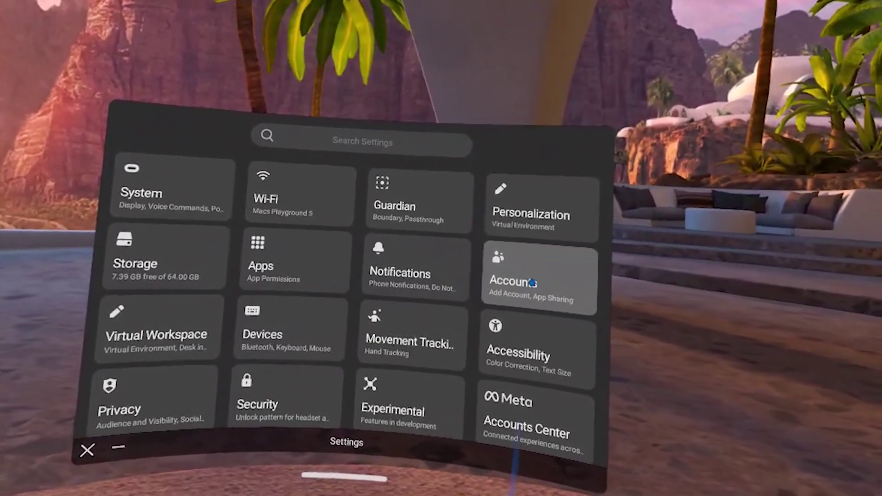
pyautogui.click(532, 282)
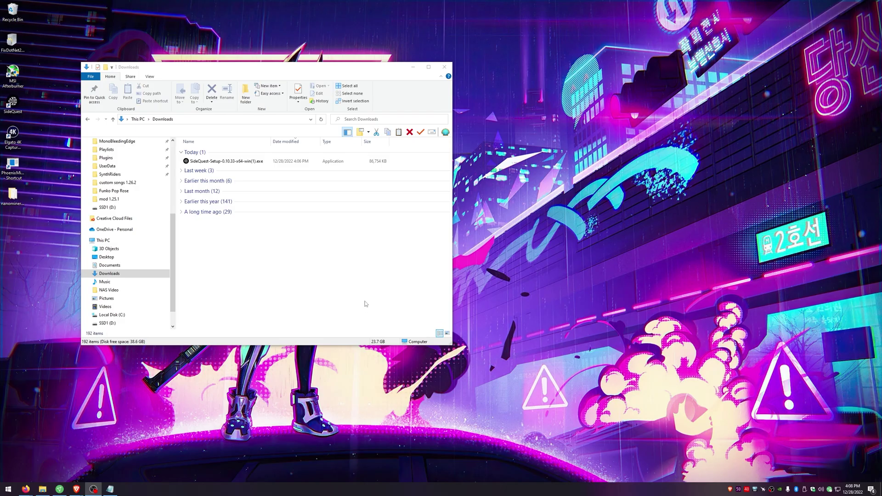
# Run SideQuest-Setup, install for the current user in the default folder, and launch SideQuest.
pyautogui.doubleClick(252, 166)
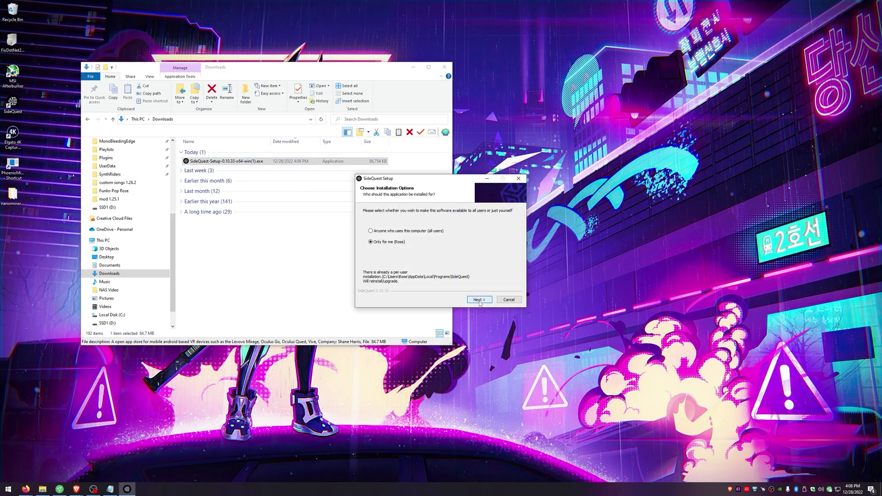
pyautogui.click(479, 300)
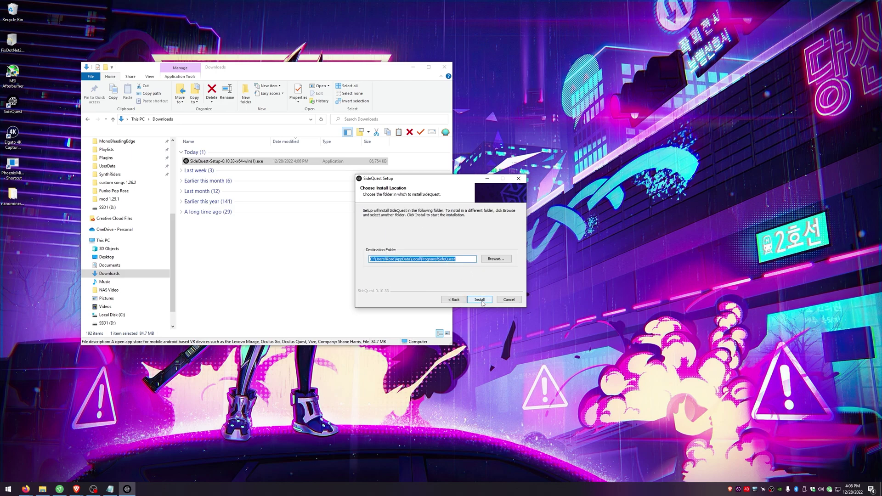
pyautogui.click(479, 299)
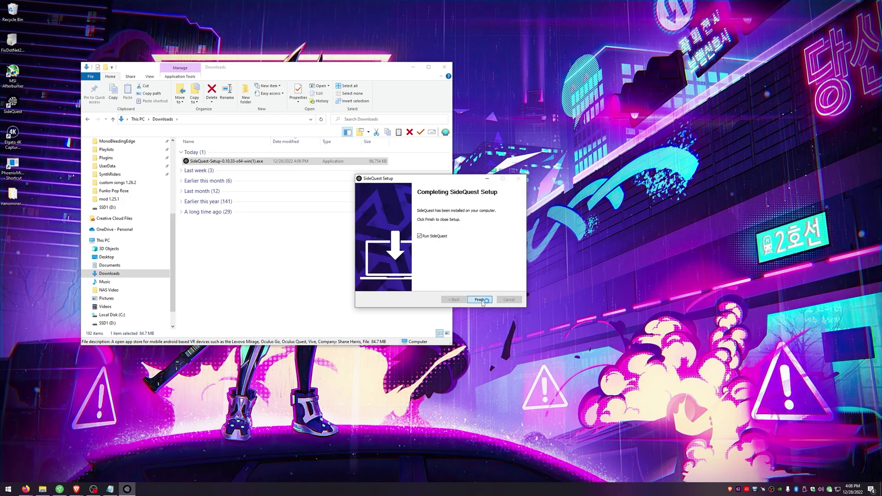
pyautogui.click(479, 299)
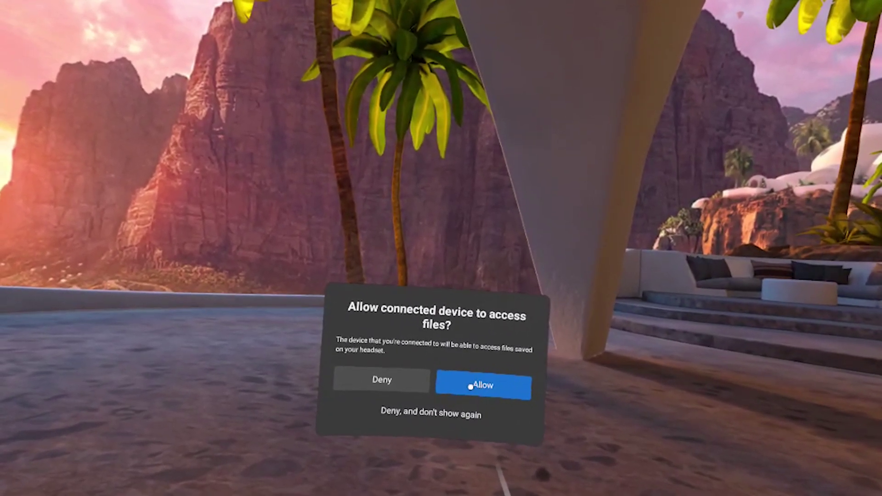
# Allow the connected PC to access the files on the Quest headset.
pyautogui.click(469, 387)
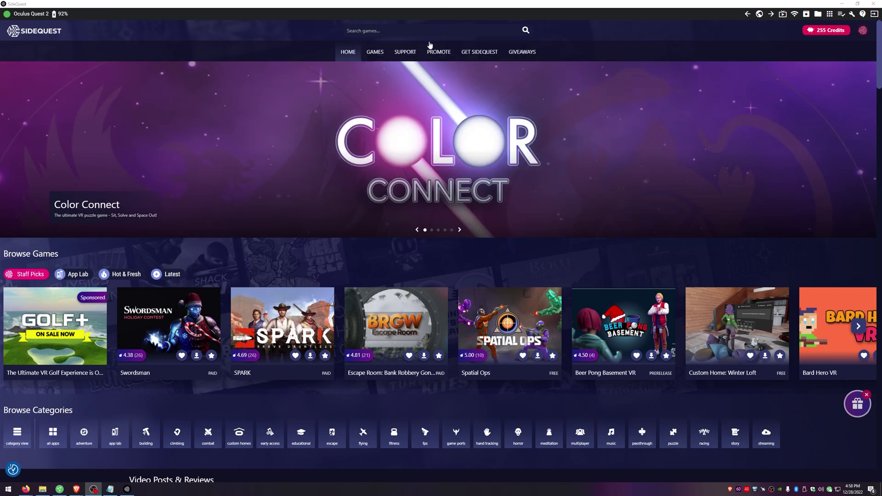
# Search the SideQuest store for 'bmbf' and sideload the BMBF app onto the Quest 2.
pyautogui.click(414, 31)
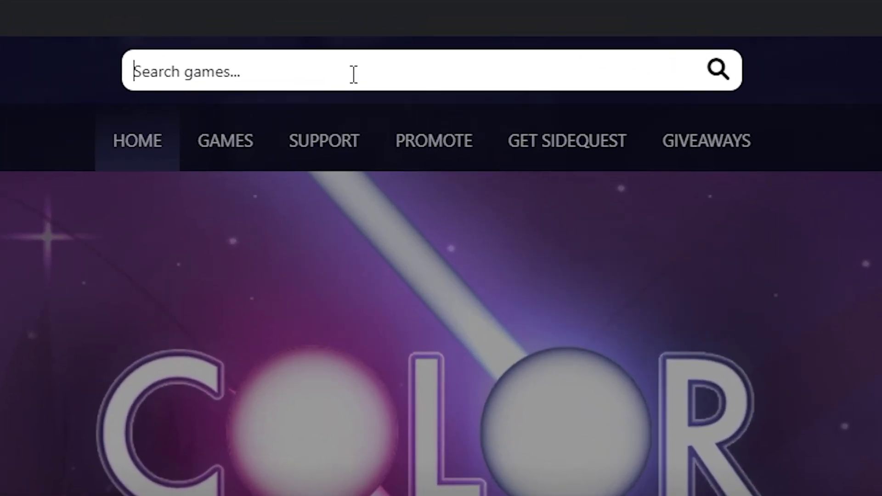
pyautogui.write('bmbf')
pyautogui.press('Return')
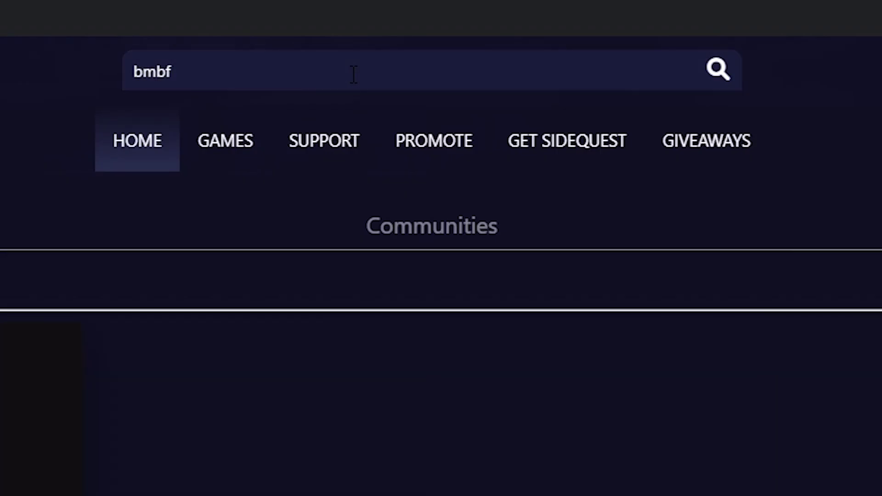
pyautogui.click(190, 137)
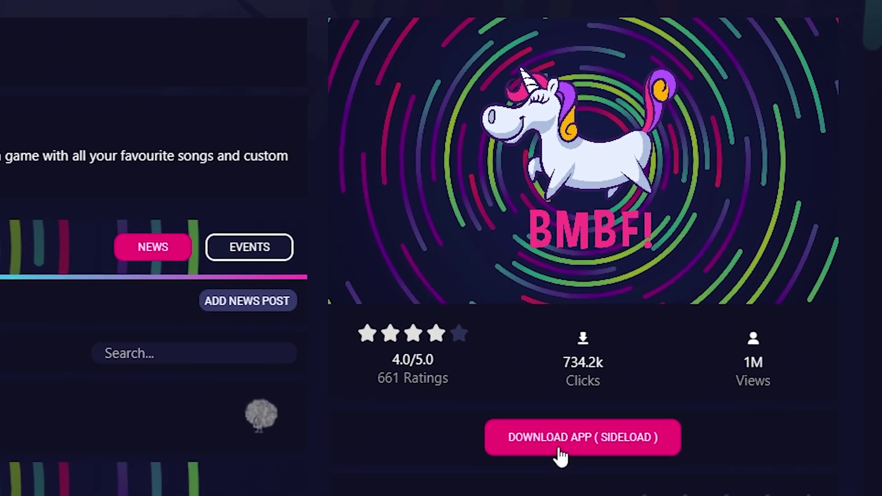
pyautogui.click(544, 476)
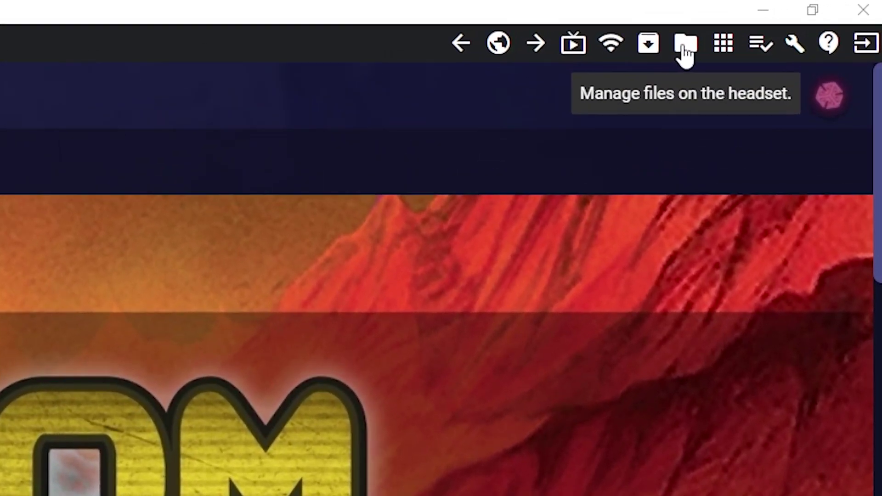
# Browse the headset's File Manager to sdcard/Android/data/com.beatgames.beatsaber/files.
pyautogui.click(684, 46)
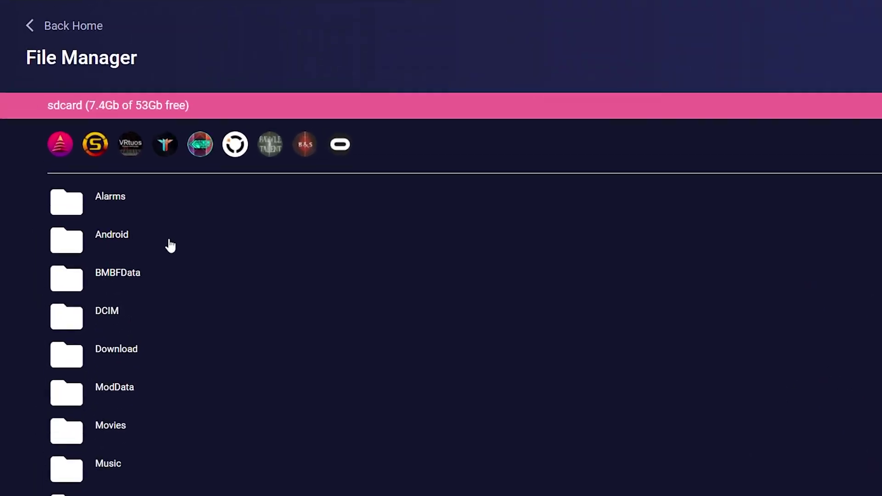
pyautogui.click(203, 285)
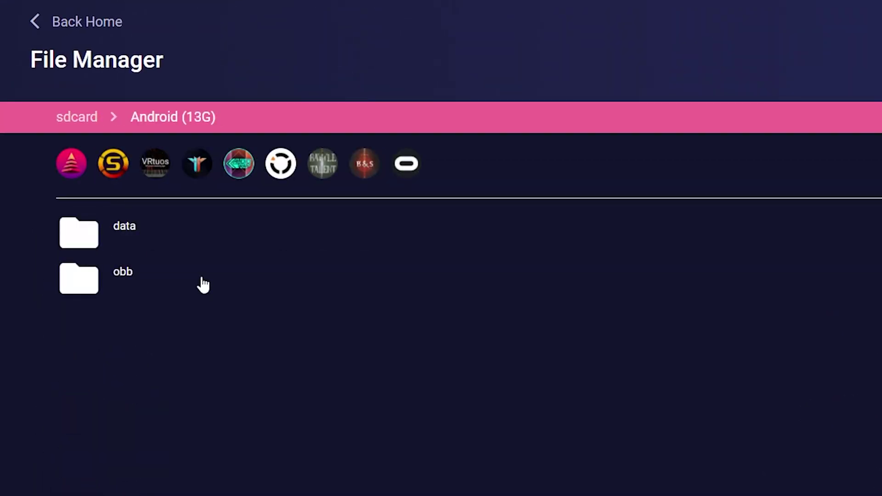
pyautogui.click(158, 237)
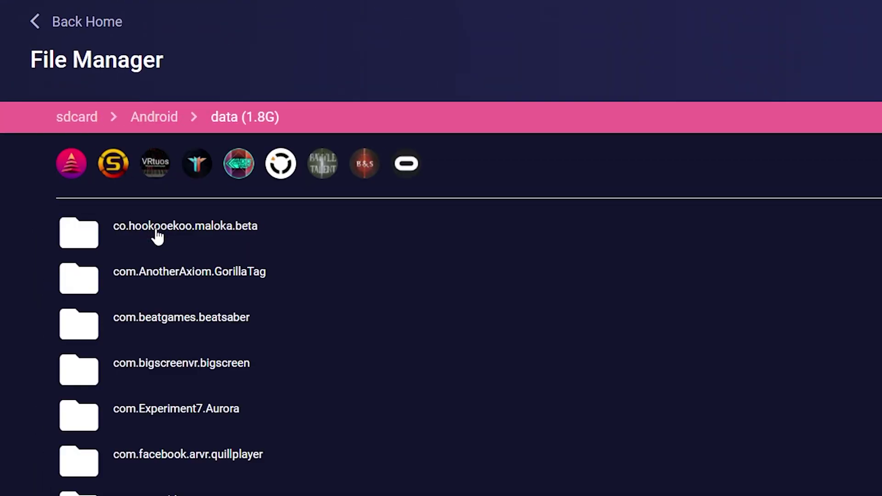
pyautogui.click(169, 319)
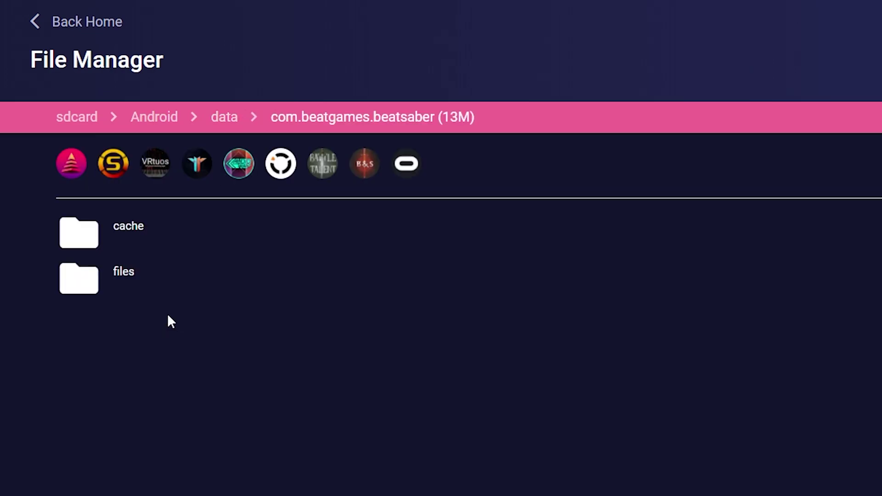
pyautogui.click(110, 283)
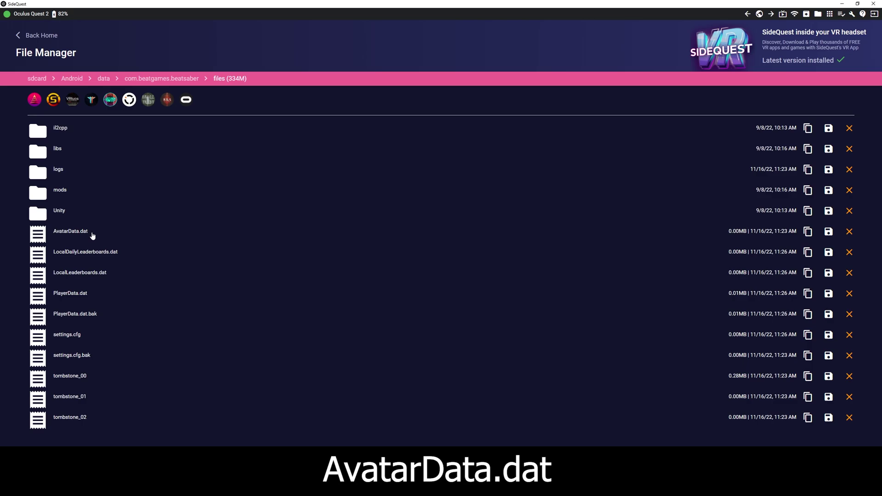
# Save AvatarData.dat to the PC in a new Desktop folder named 'quest files'.
pyautogui.click(94, 236)
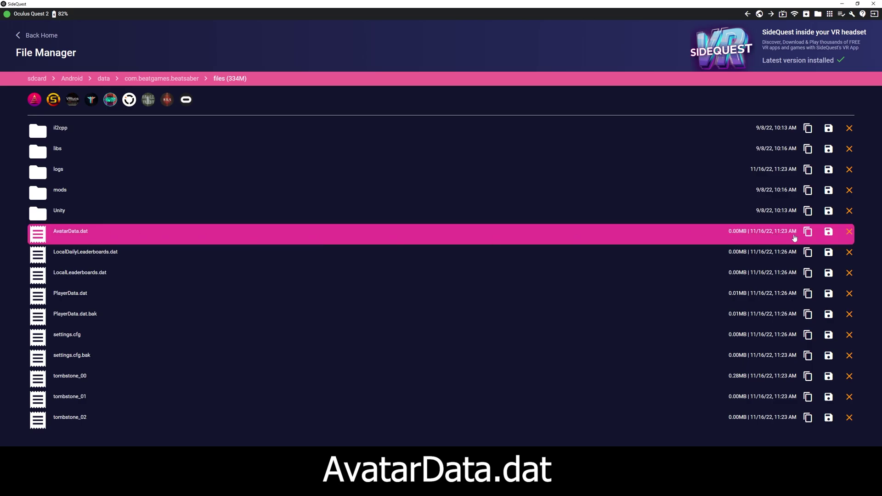
pyautogui.click(829, 233)
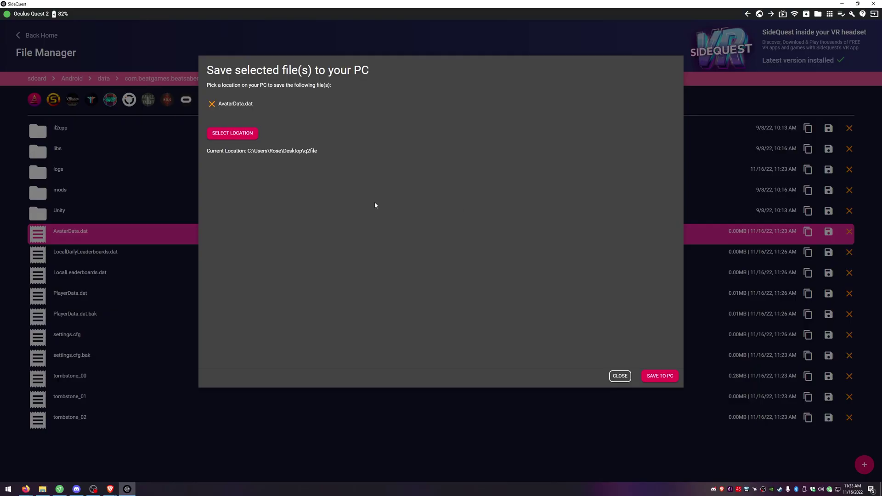
pyautogui.click(235, 133)
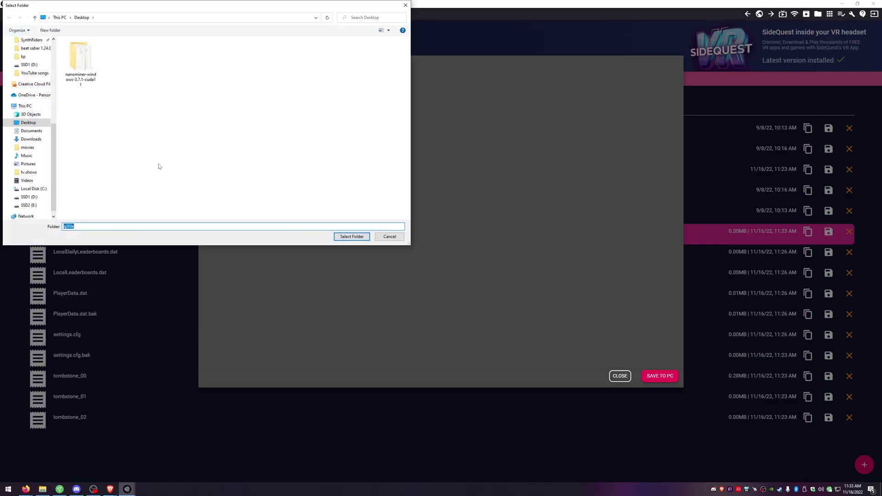
pyautogui.click(29, 122)
pyautogui.rightClick(181, 138)
pyautogui.moveTo(214, 152)
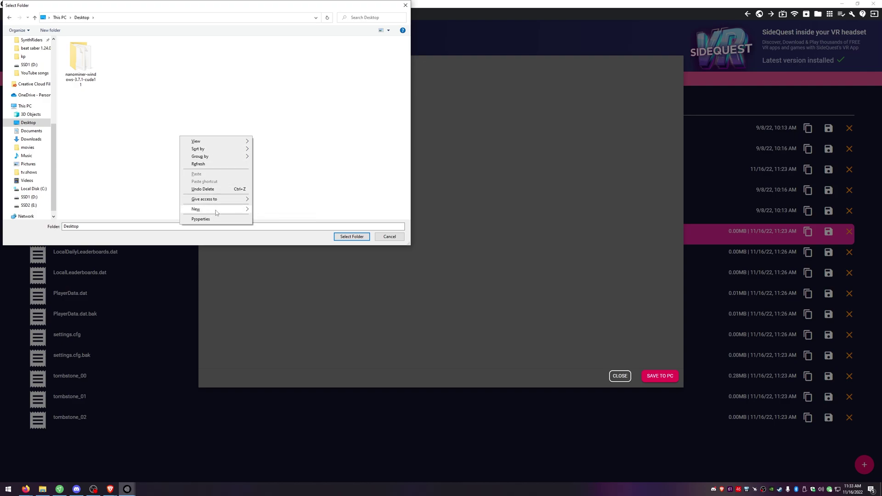
pyautogui.moveTo(213, 210)
pyautogui.click(257, 210)
pyautogui.write('quest')
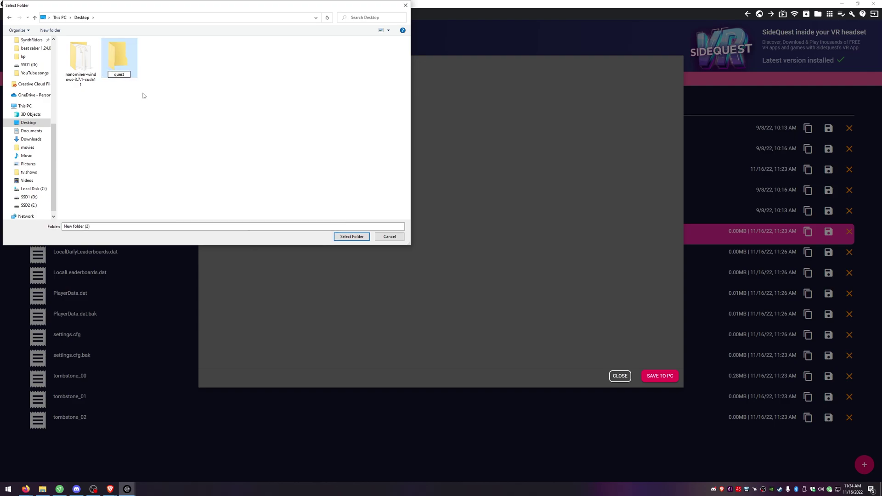
pyautogui.write(' fi')
pyautogui.press('Return')
pyautogui.press('Return')
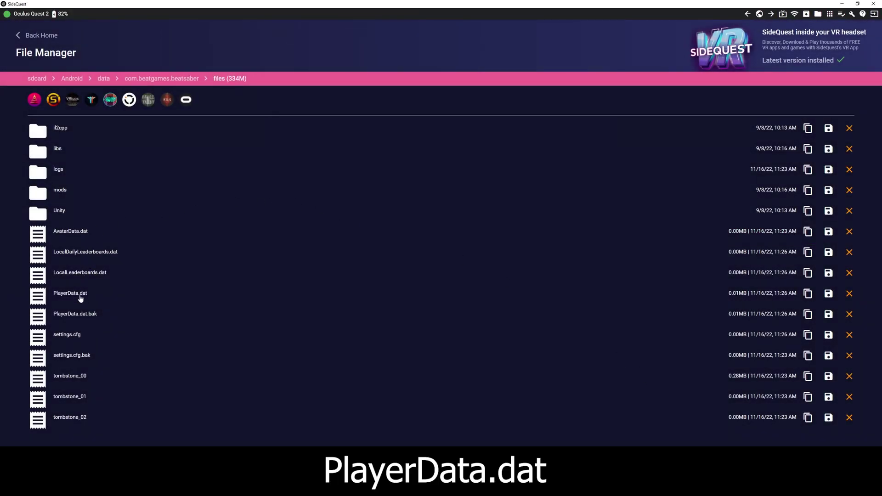
# Save PlayerData.dat and settings.cfg into the same 'quest files' folder.
pyautogui.click(82, 298)
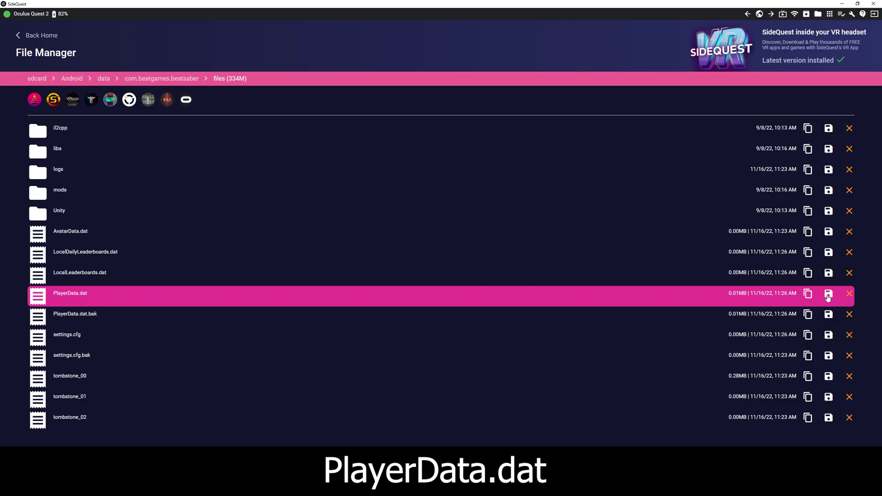
pyautogui.click(828, 294)
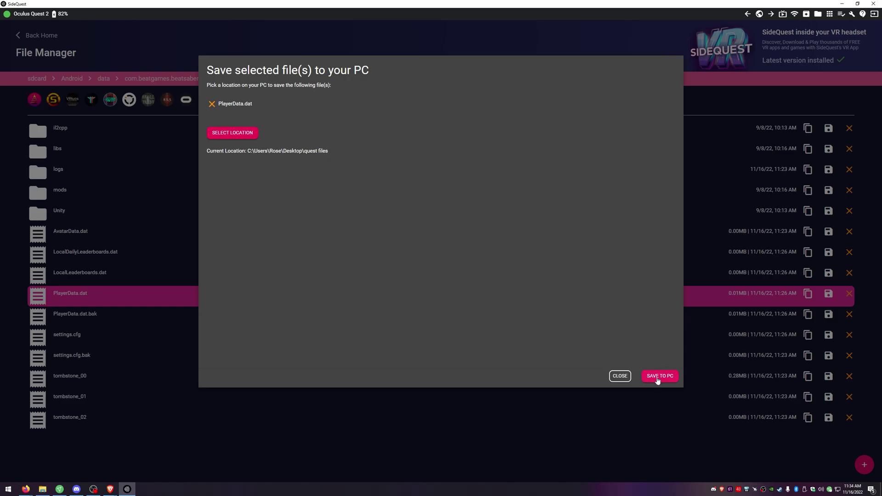
pyautogui.click(660, 376)
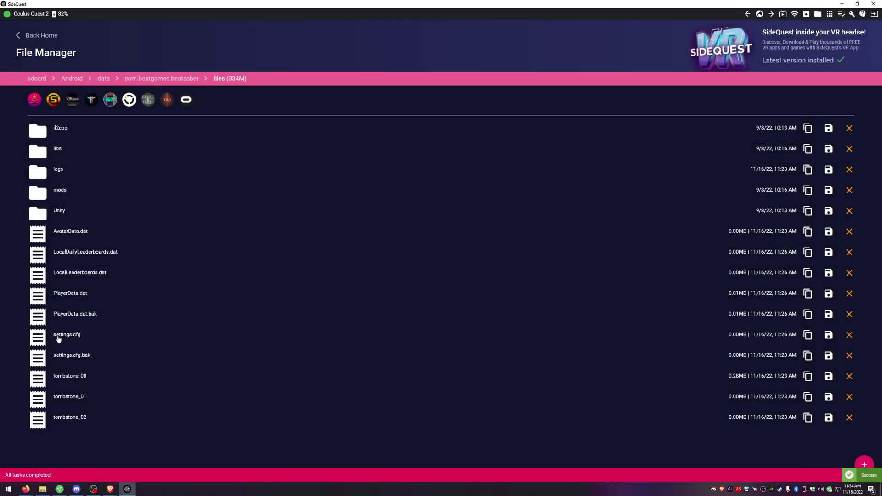
pyautogui.click(63, 338)
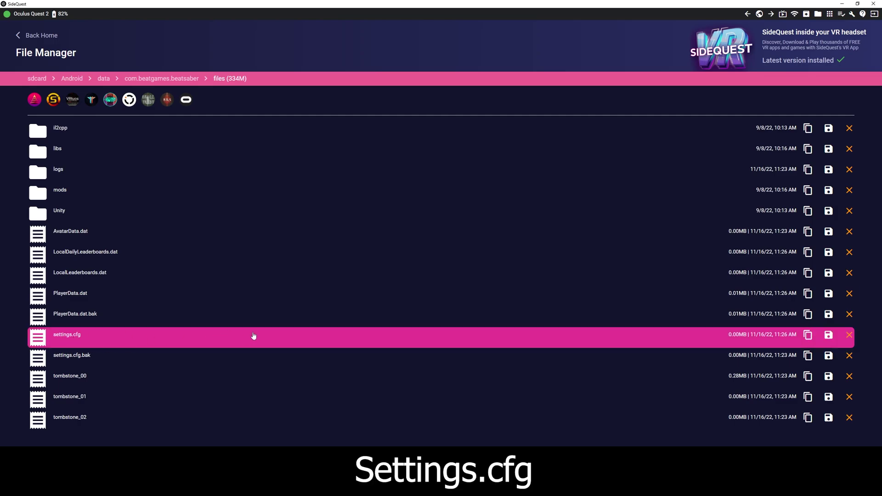
pyautogui.click(827, 336)
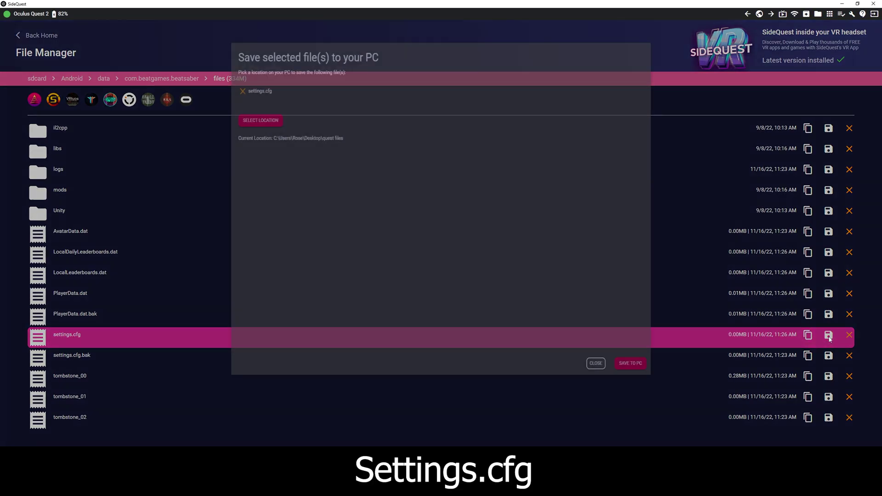
pyautogui.click(659, 376)
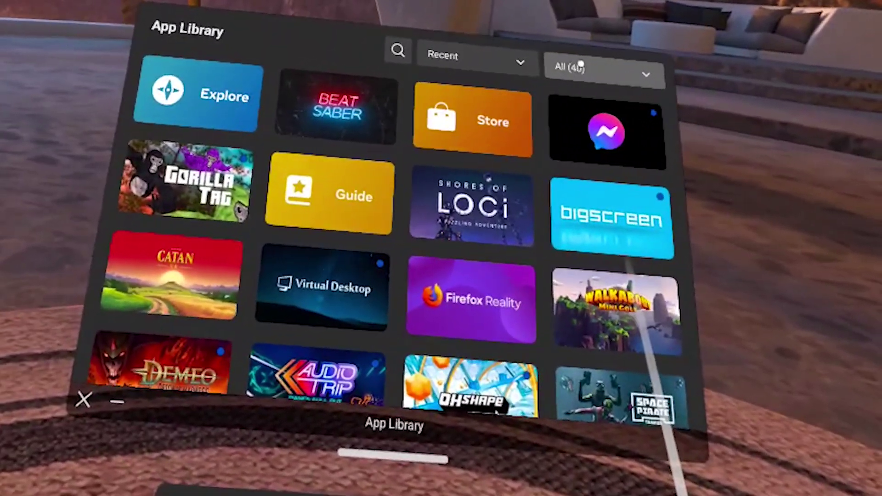
# Filter the App Library to Unknown Sources and launch BMBF.
pyautogui.click(496, 52)
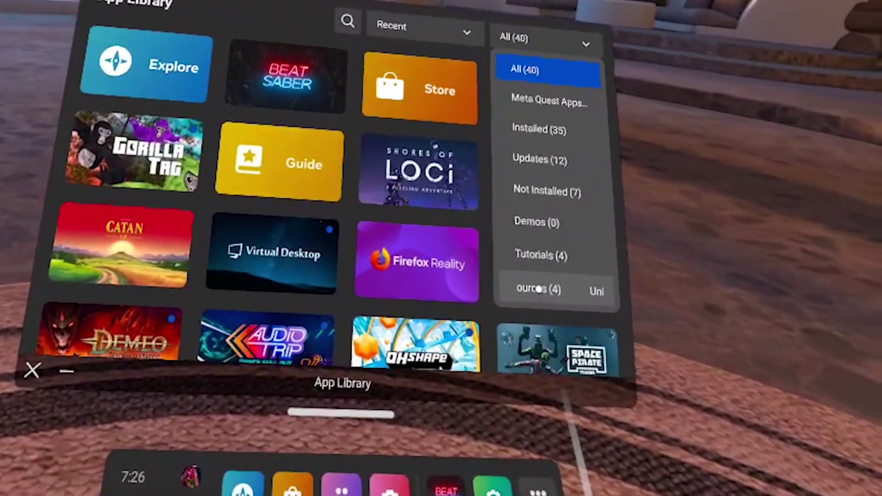
pyautogui.click(569, 338)
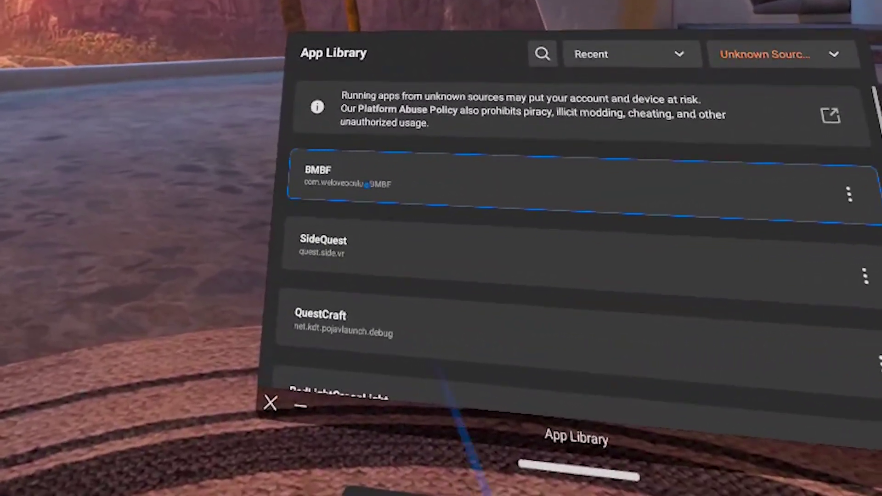
pyautogui.click(366, 184)
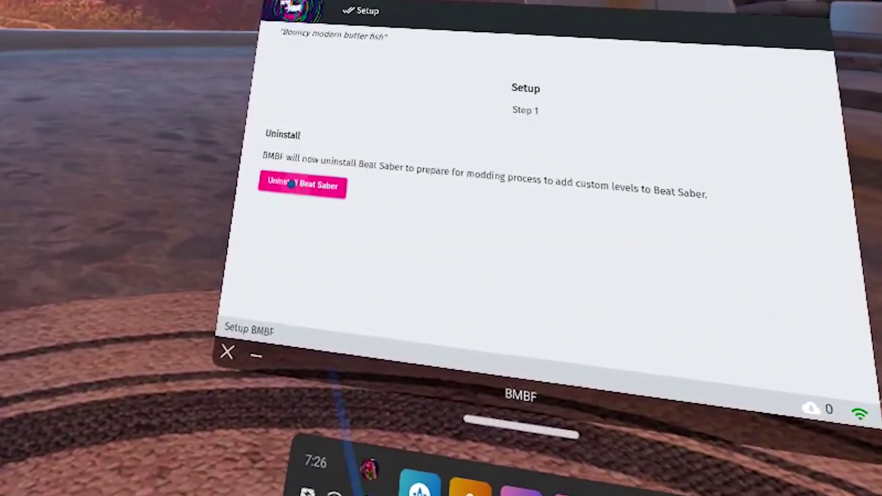
# Uninstall stock Beat Saber, patch it, and install the modded version after allowing unknown sources.
pyautogui.click(291, 184)
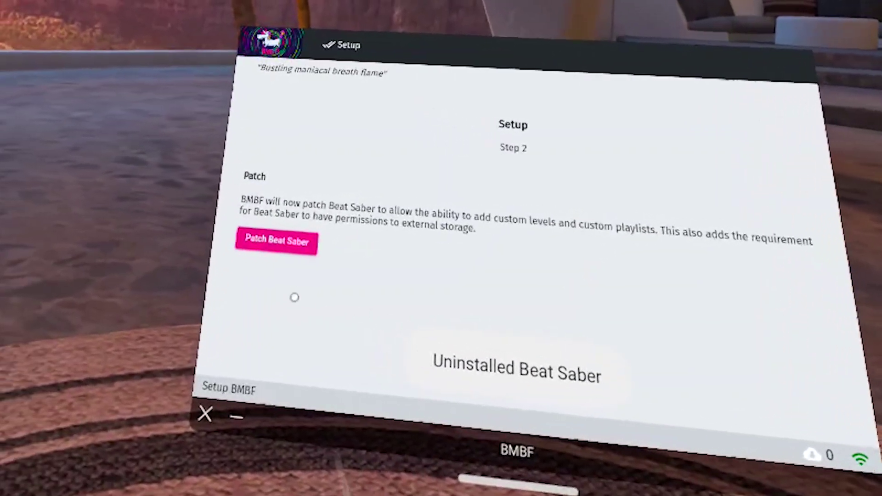
pyautogui.click(276, 246)
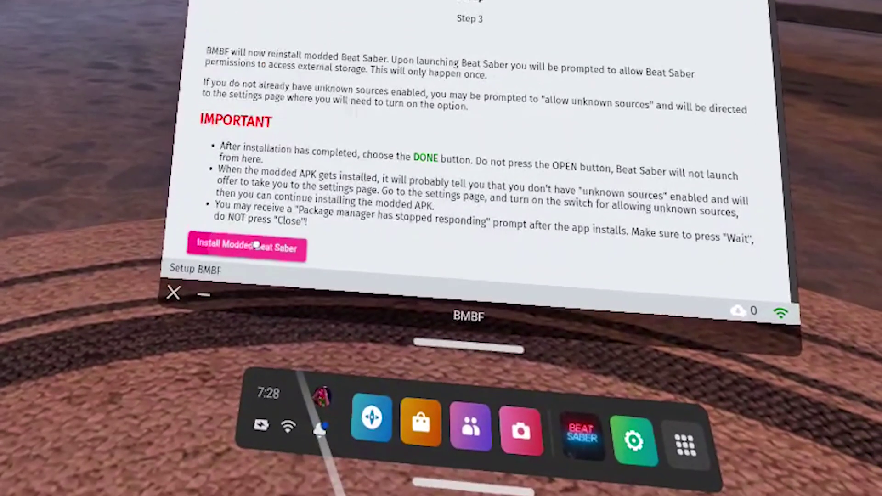
pyautogui.click(263, 246)
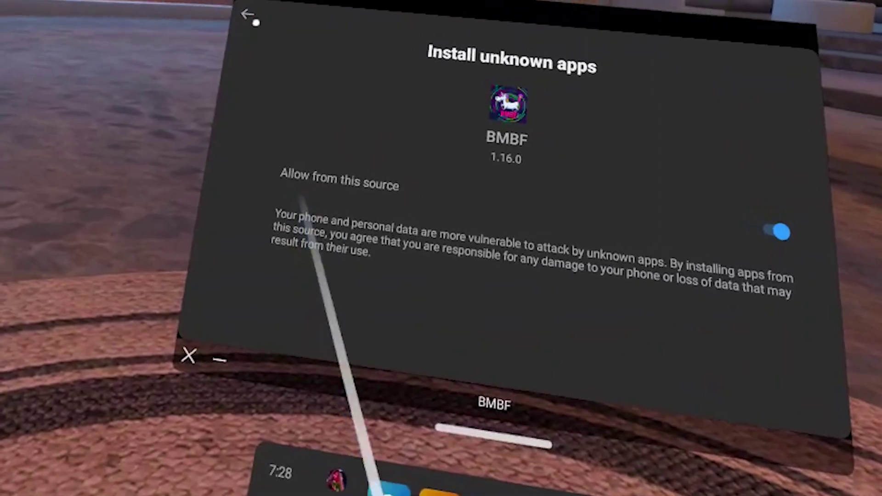
pyautogui.click(250, 18)
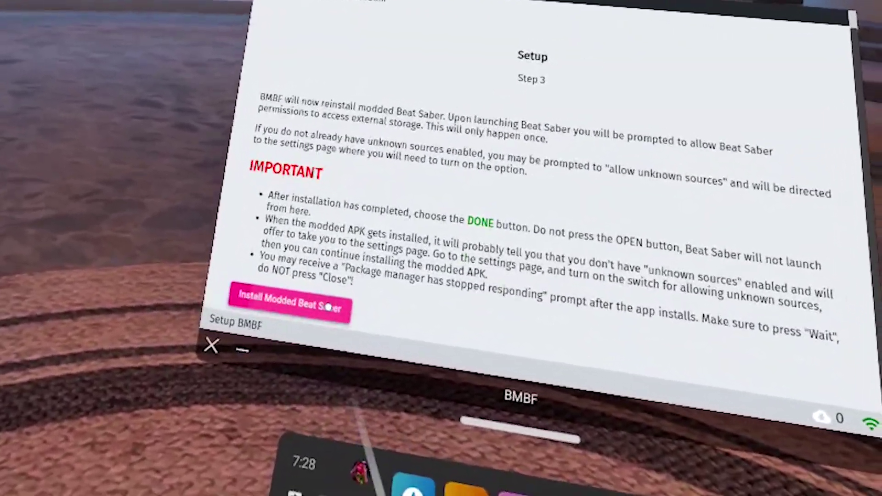
pyautogui.click(329, 308)
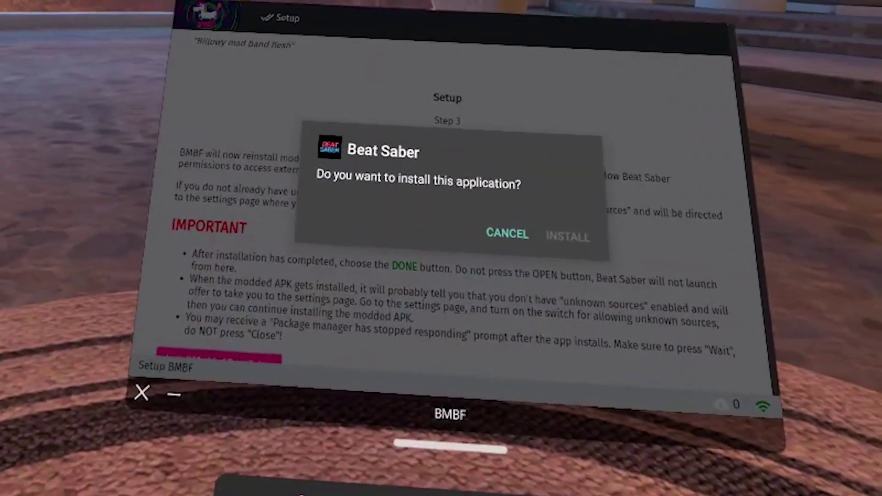
pyautogui.click(564, 238)
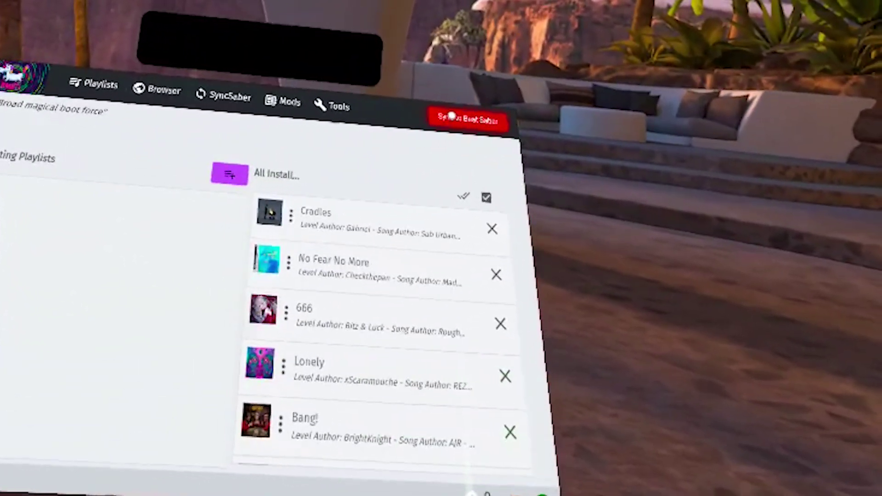
# Sync the restored songs and mods to Beat Saber, then check Tools for the 9 core mod updates.
pyautogui.click(451, 118)
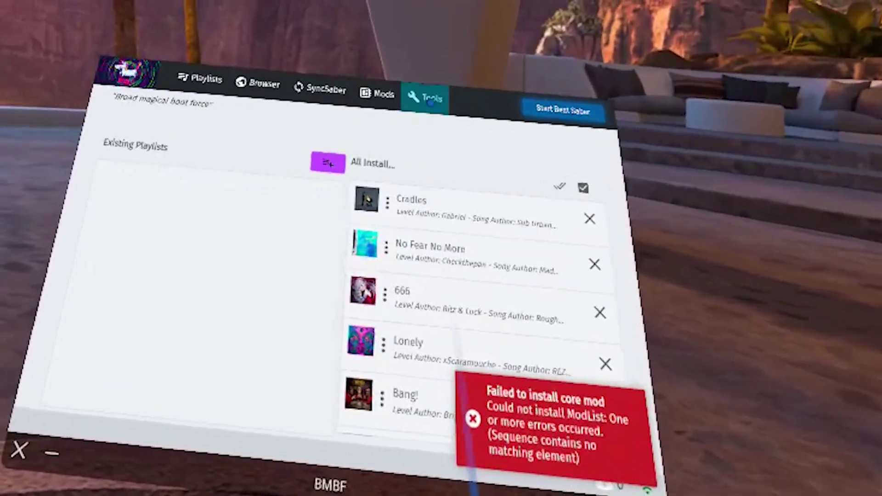
pyautogui.click(425, 89)
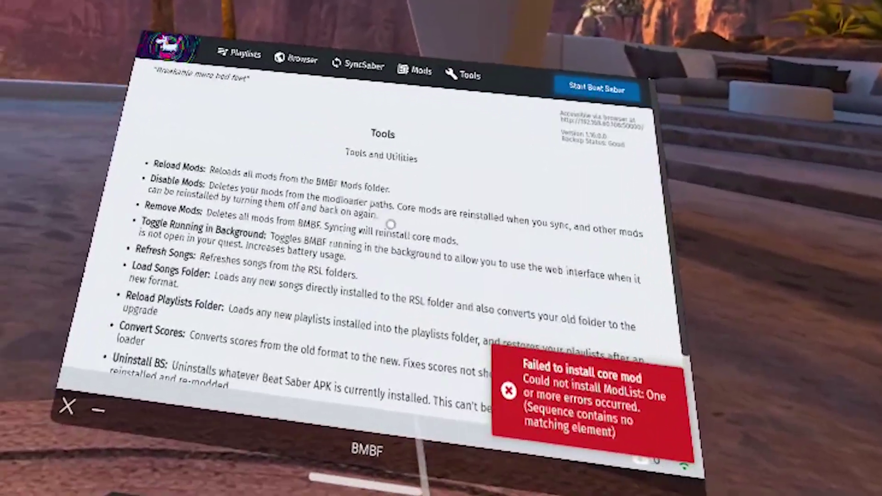
pyautogui.scroll(-5, 415, 174)
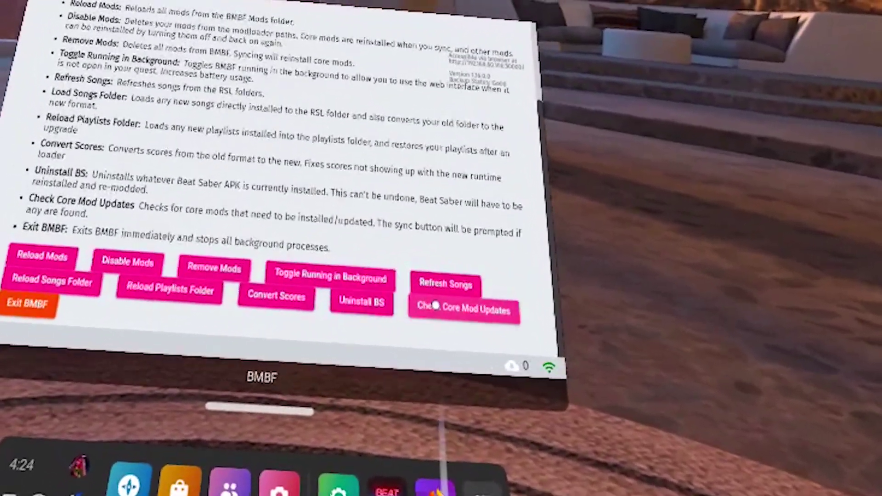
pyautogui.click(435, 305)
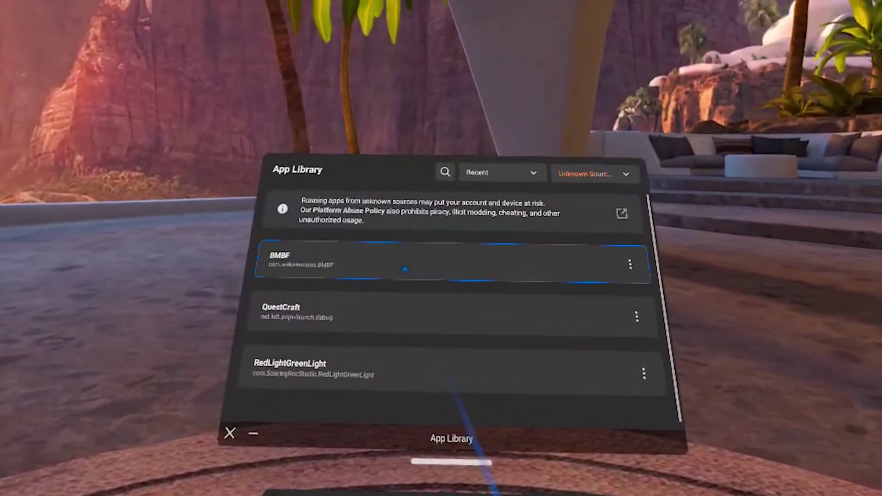
# Relaunch BMBF from the app library and look through its Tools page buttons.
pyautogui.click(393, 254)
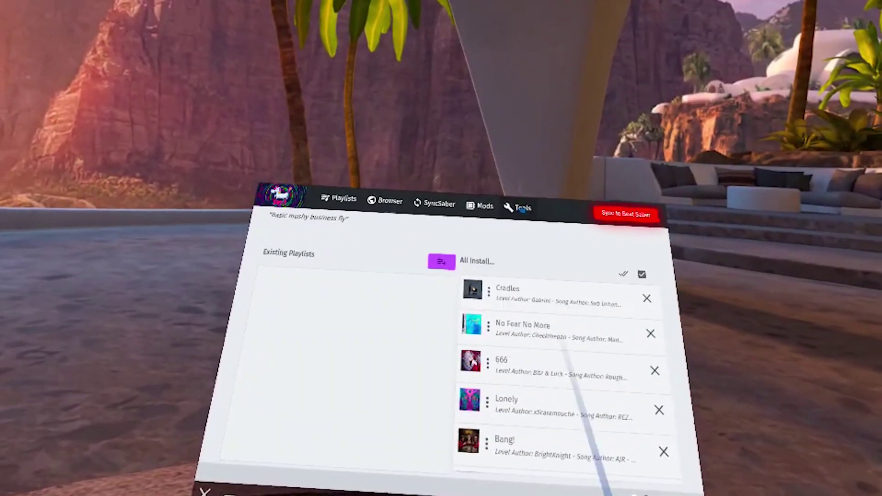
pyautogui.click(522, 208)
pyautogui.scroll(-5, 413, 298)
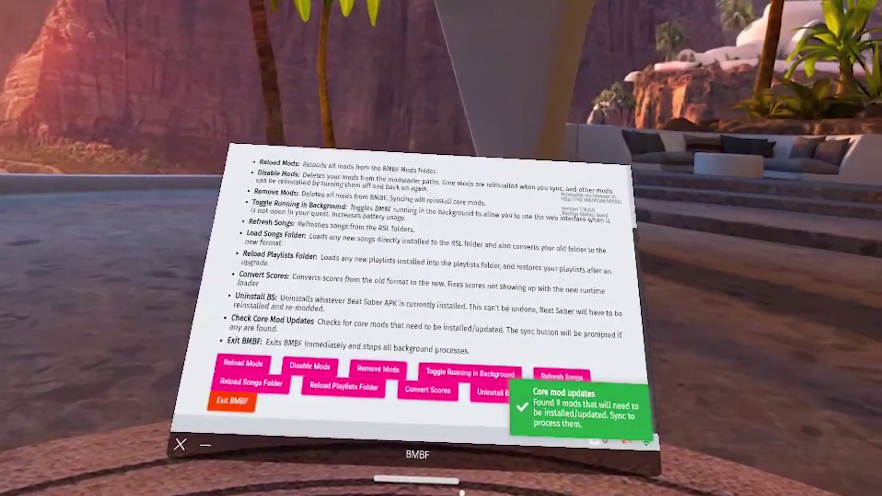
pyautogui.scroll(5, 414, 284)
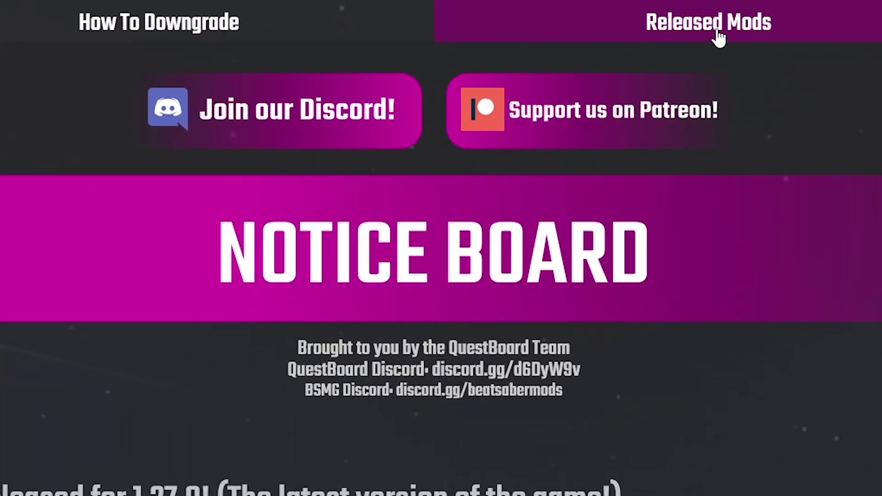
# Download Qosmetics Whackers for Beat Saber 1.27.0 from the Released Mods list.
pyautogui.click(718, 36)
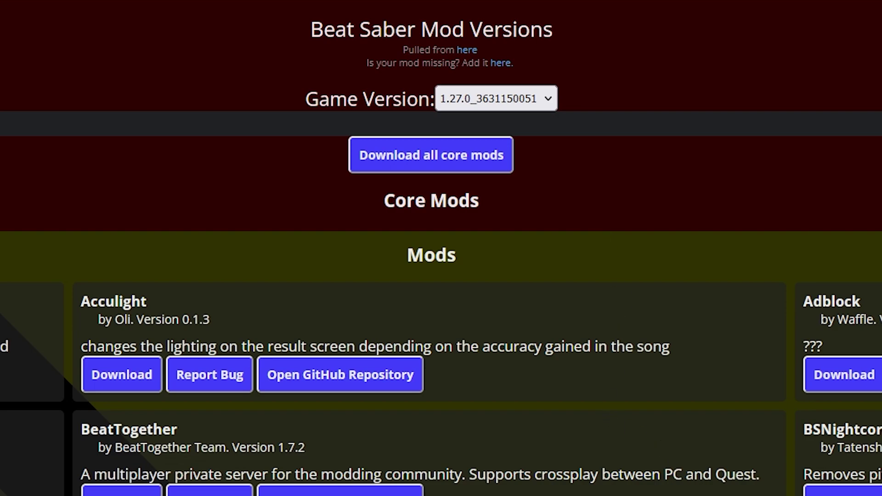
pyautogui.scroll(-7, 441, 248)
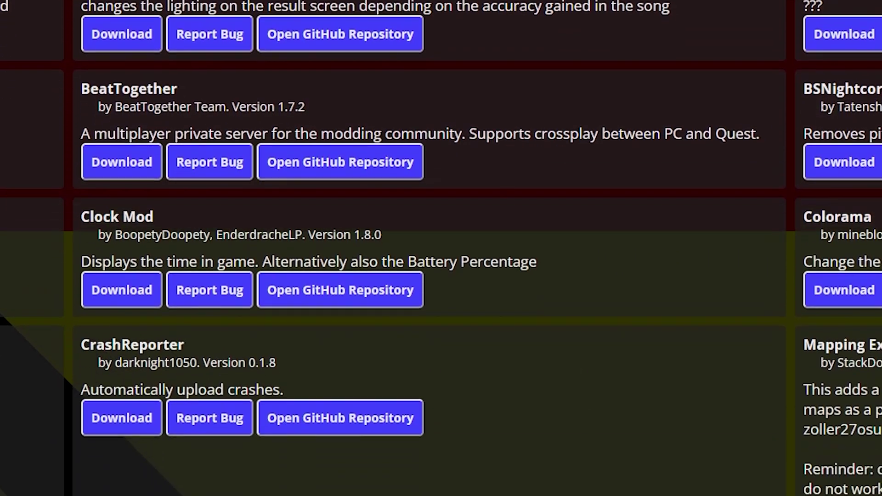
pyautogui.scroll(-2, 496, 227)
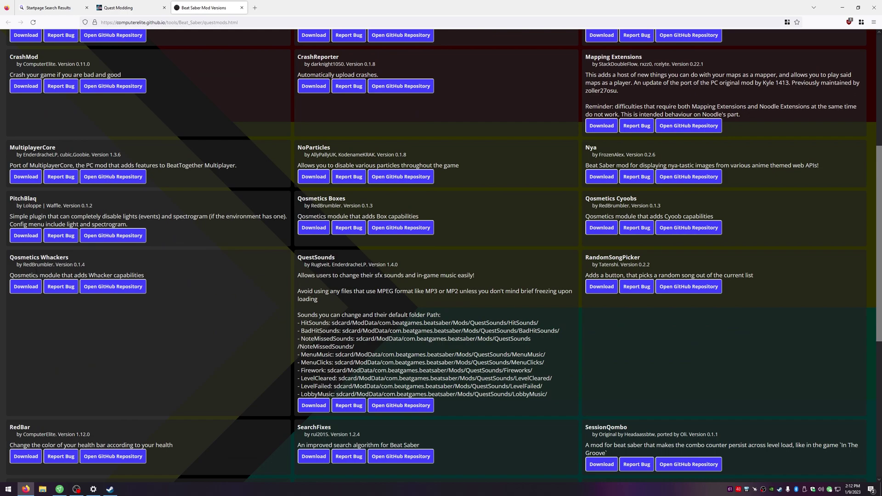
pyautogui.click(25, 286)
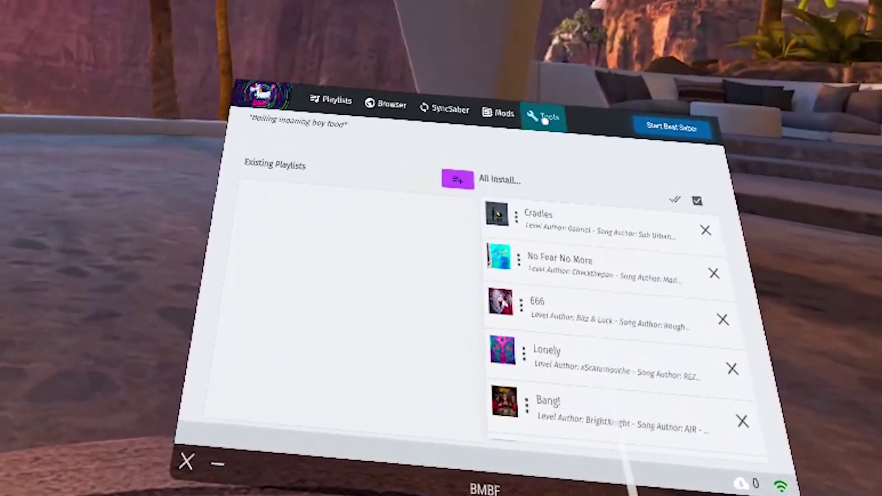
# Switch BMBF from the Playlists view to the Tools page.
pyautogui.click(544, 118)
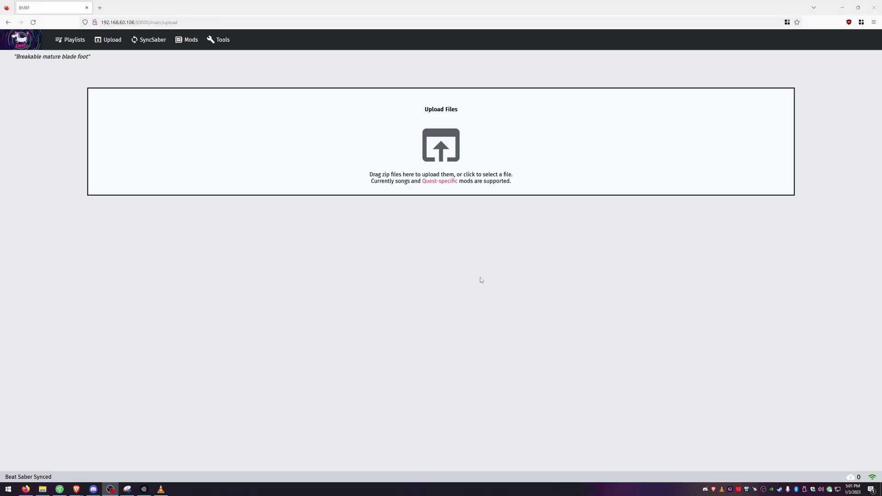
# Upload the QosmeticsWhackers .qmod from Downloads and sync it to Beat Saber.
pyautogui.click(454, 174)
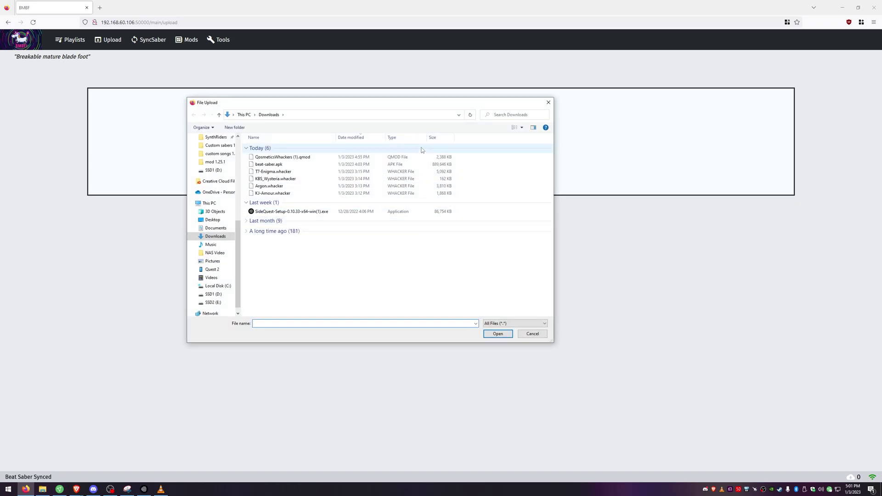
pyautogui.click(493, 336)
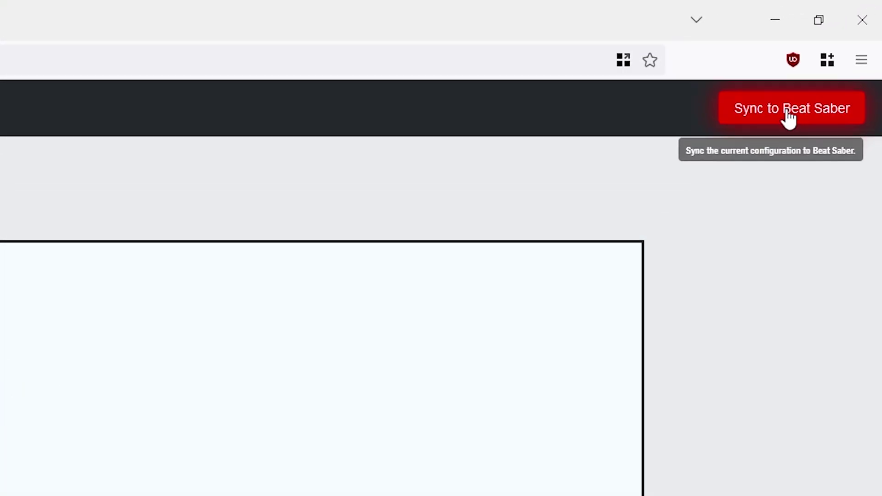
pyautogui.click(841, 39)
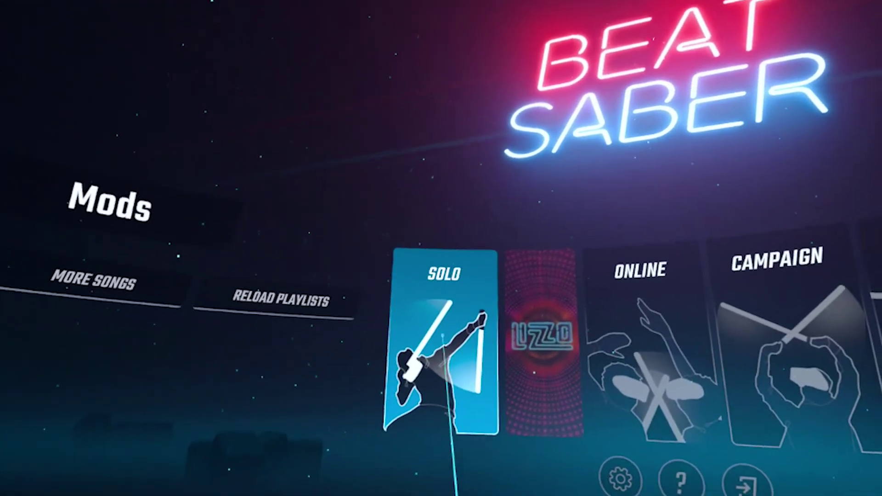
# Enter Solo mode and bring up the Qosmetics whacker settings on the MODS panel.
pyautogui.click(442, 334)
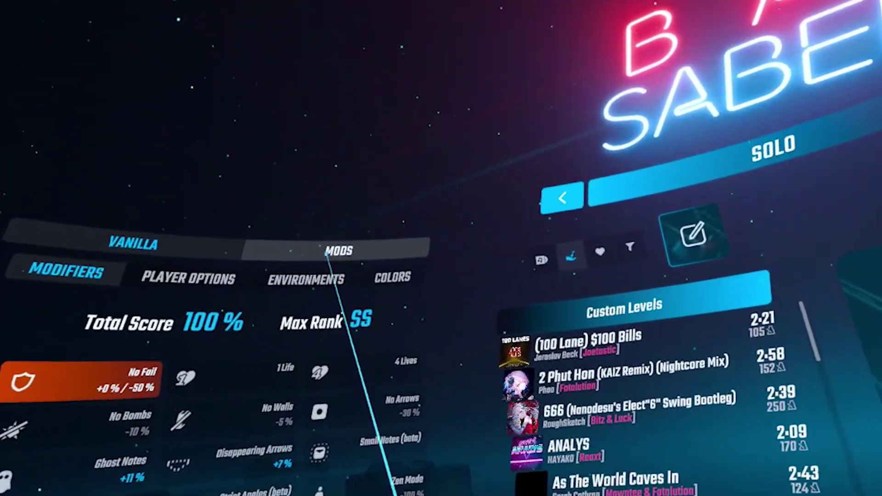
pyautogui.click(329, 278)
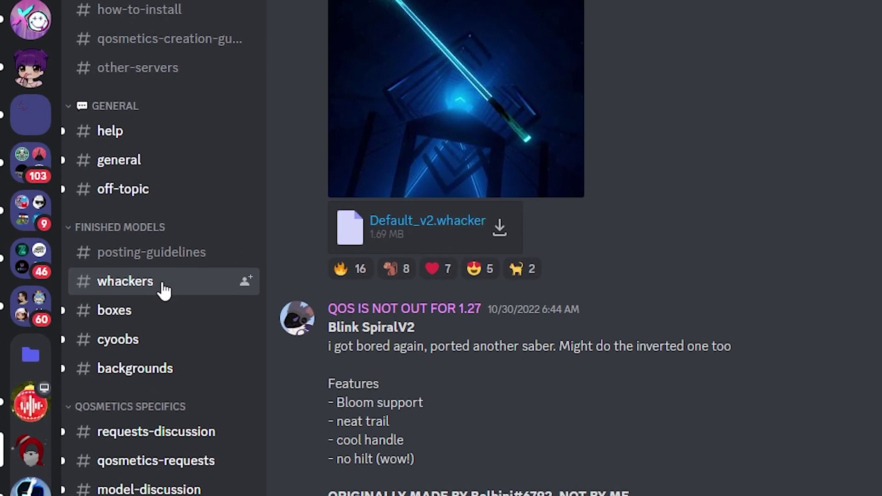
# Scroll through the #whackers channel's saber posts to reach the KBS_Mizuki.whacker attachment.
pyautogui.scroll(-12, 735, 422)
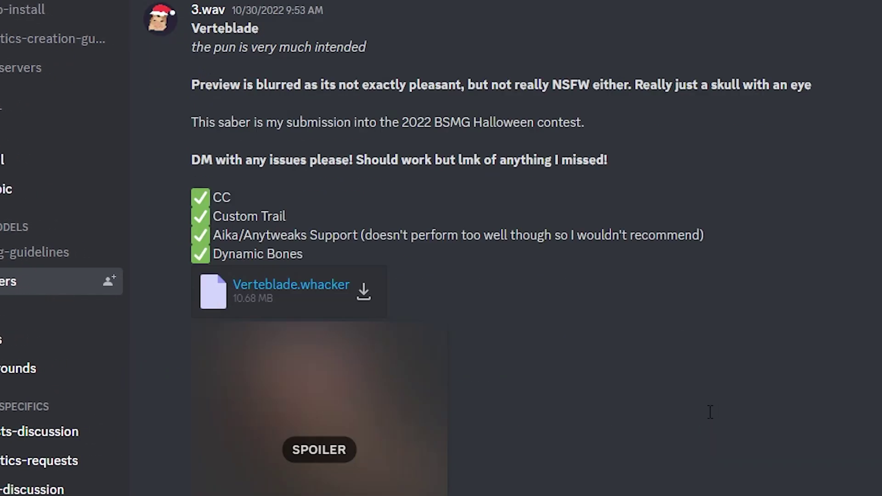
pyautogui.scroll(-10, 710, 412)
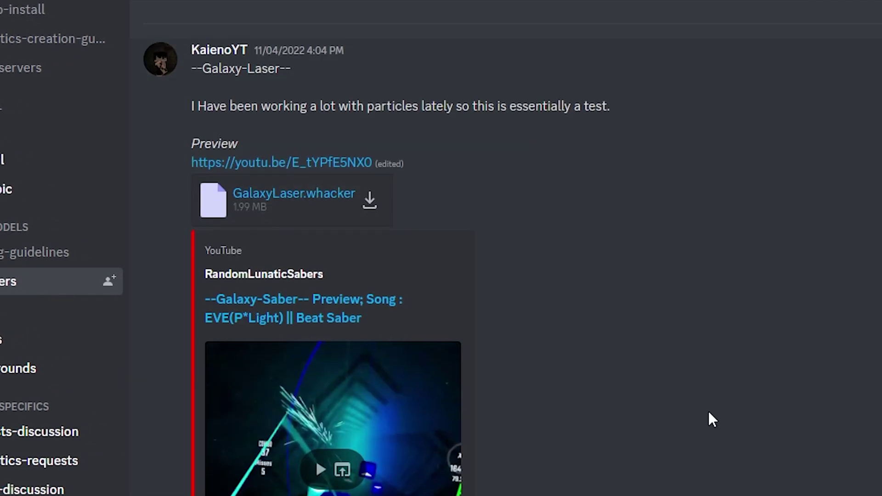
pyautogui.scroll(15, 709, 413)
pyautogui.scroll(15, 711, 416)
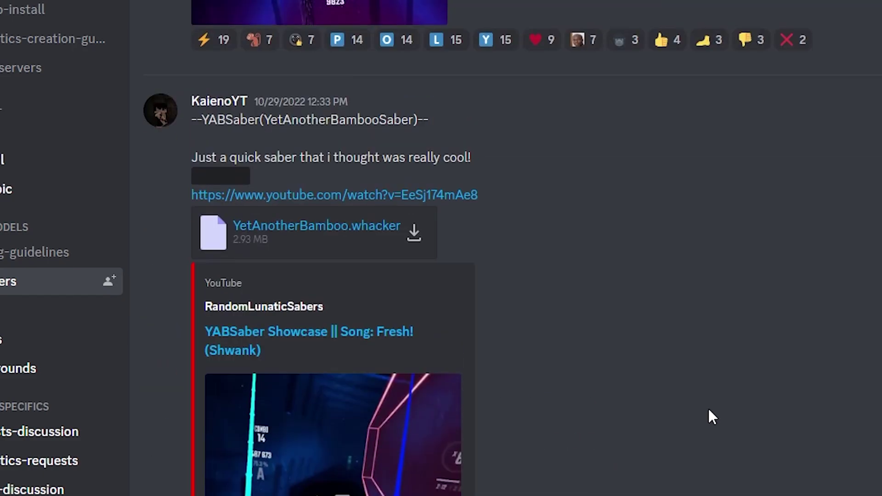
pyautogui.scroll(10, 711, 416)
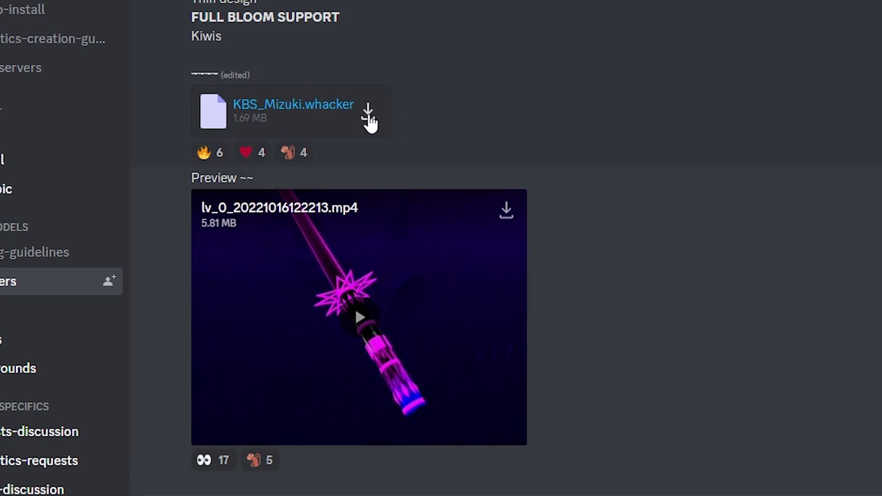
pyautogui.scroll(10, 432, 246)
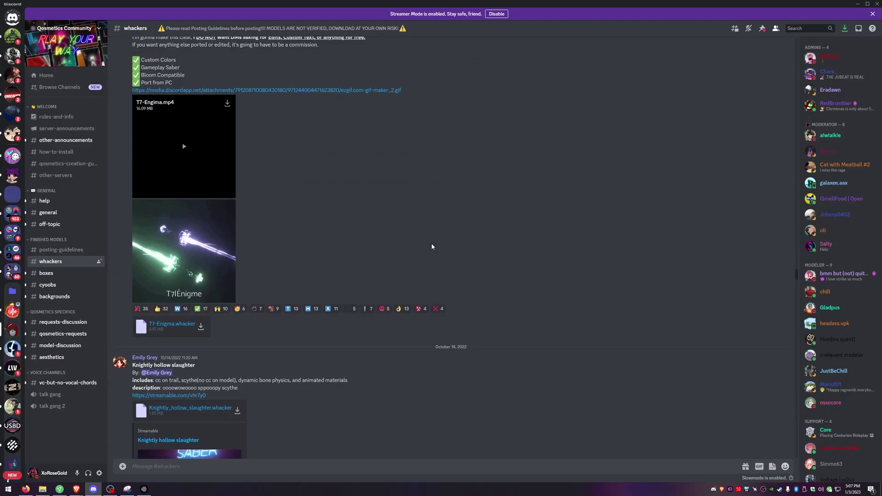
pyautogui.scroll(10, 432, 246)
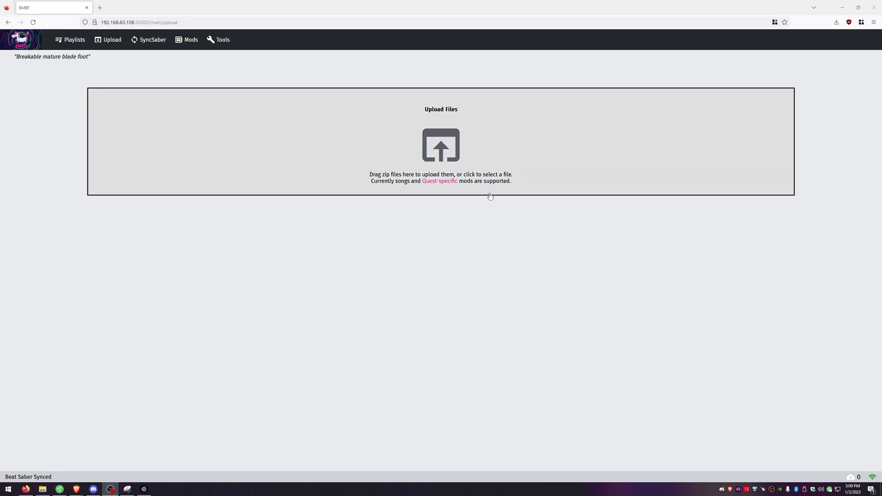
# Upload the KJ-Amour, Argon and T7-Enigma whacker files from Downloads through BMBF.
pyautogui.click(477, 183)
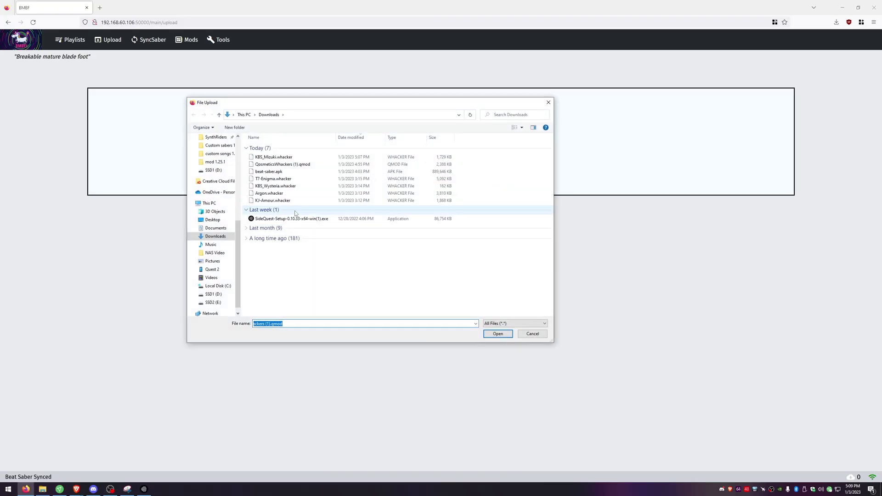
pyautogui.click(498, 335)
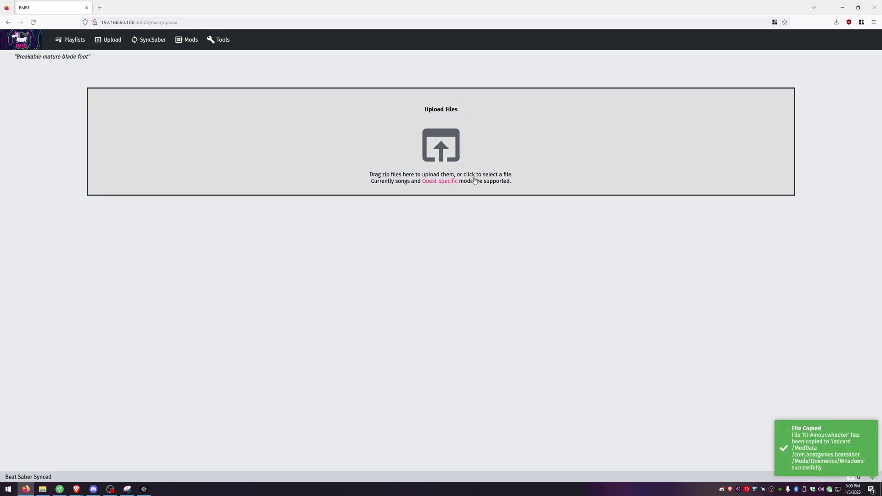
pyautogui.click(475, 181)
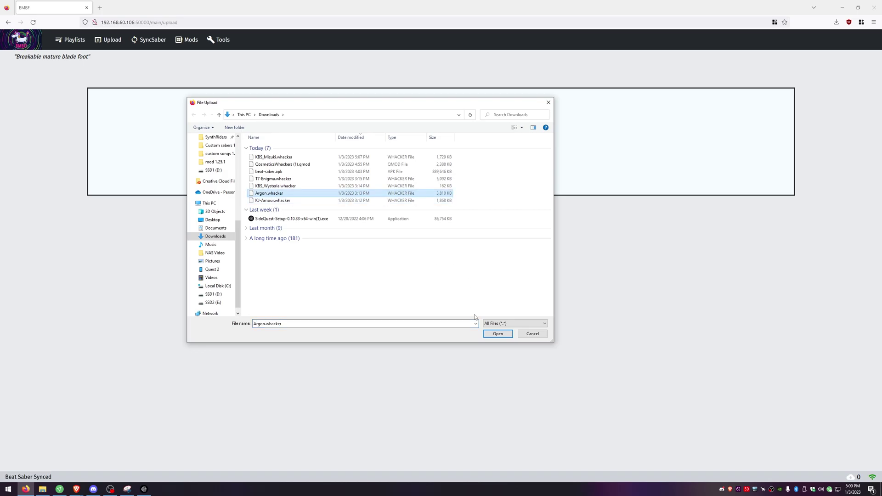
pyautogui.click(498, 334)
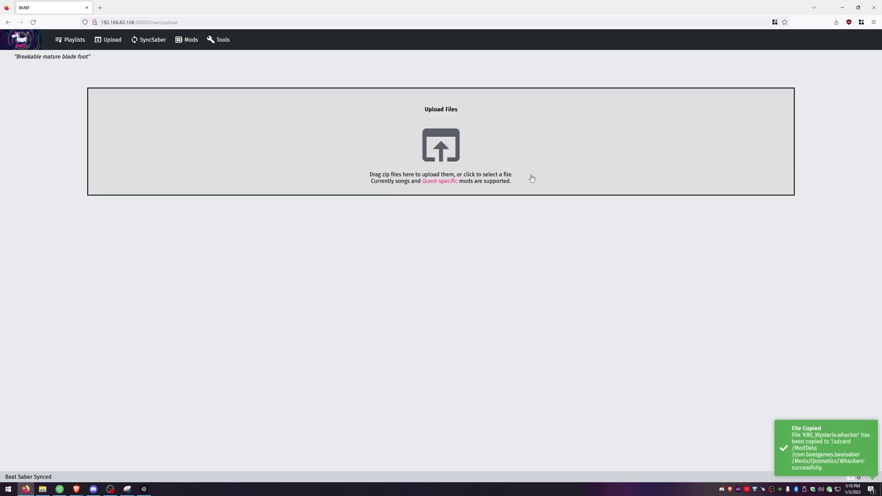
pyautogui.click(532, 178)
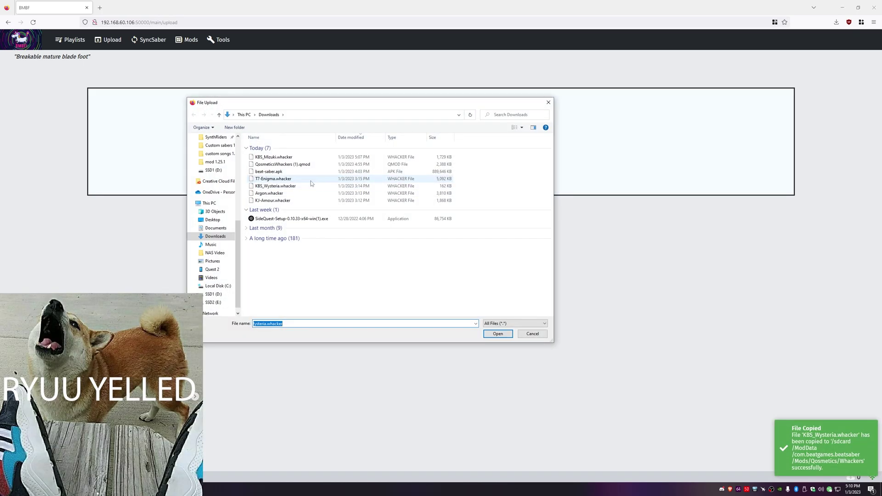
pyautogui.click(311, 181)
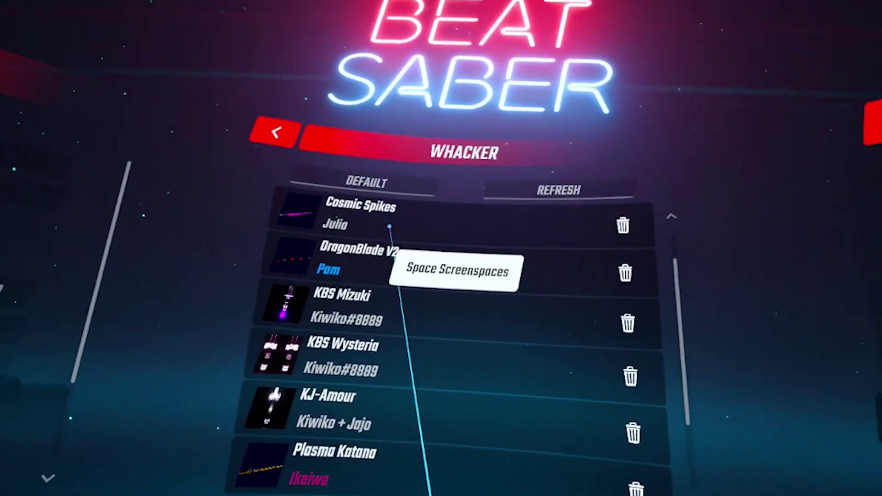
# Select Cosmic Spikes in the Qosmetics Whacker list to equip it.
pyautogui.click(419, 229)
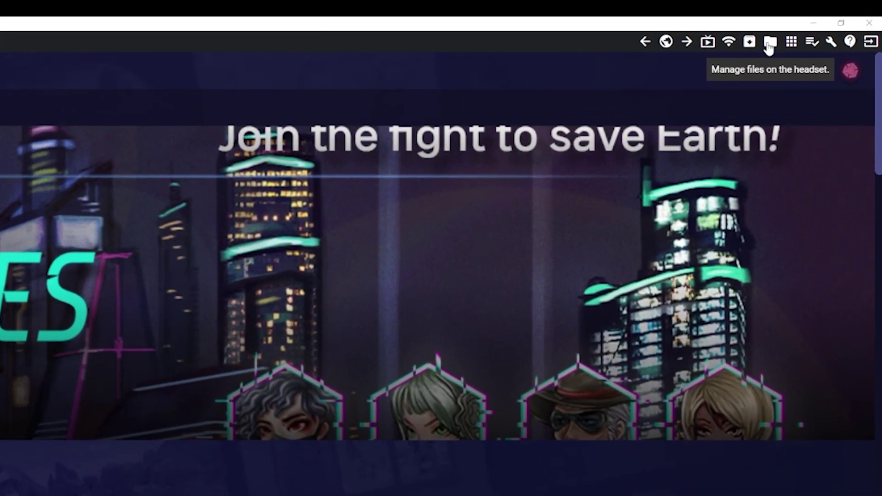
# Browse the headset's files to sdcard/Android/data/com.beatgames.beatsaber/files.
pyautogui.click(769, 42)
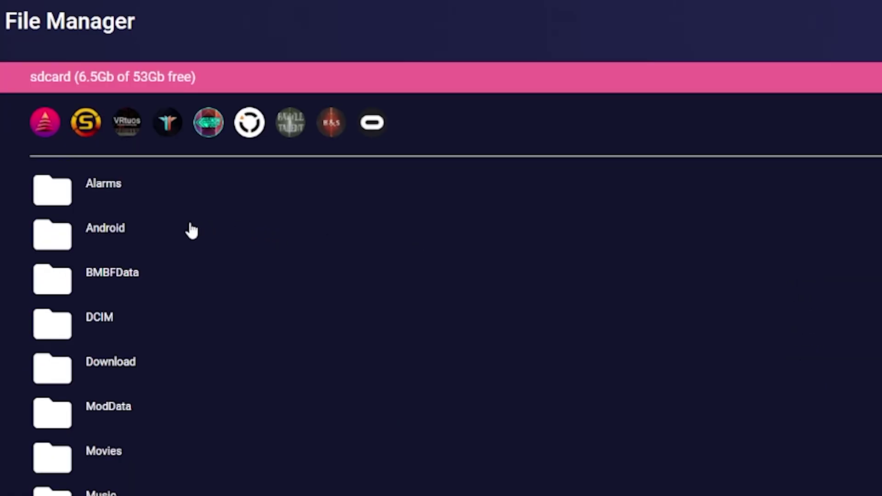
pyautogui.click(191, 230)
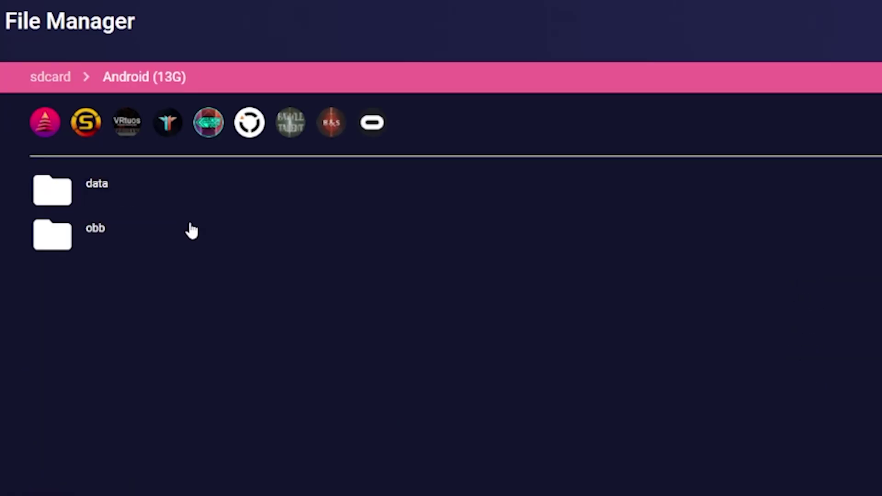
pyautogui.click(97, 188)
pyautogui.click(248, 287)
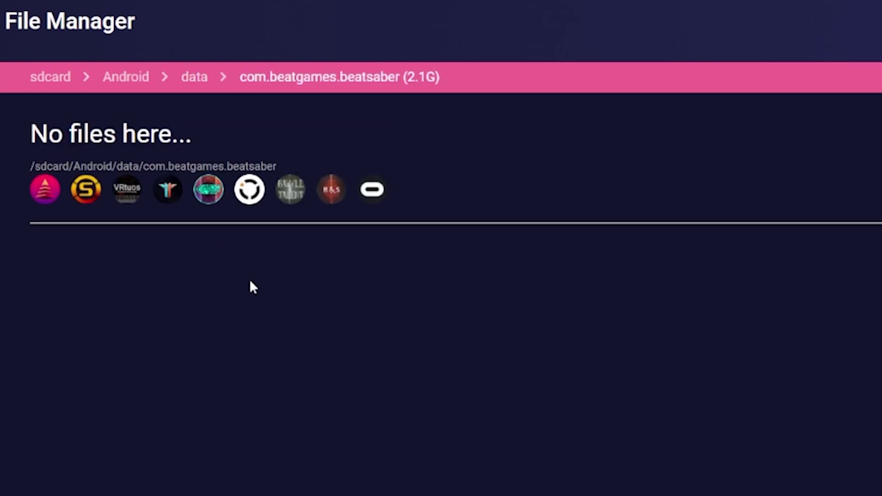
pyautogui.click(96, 243)
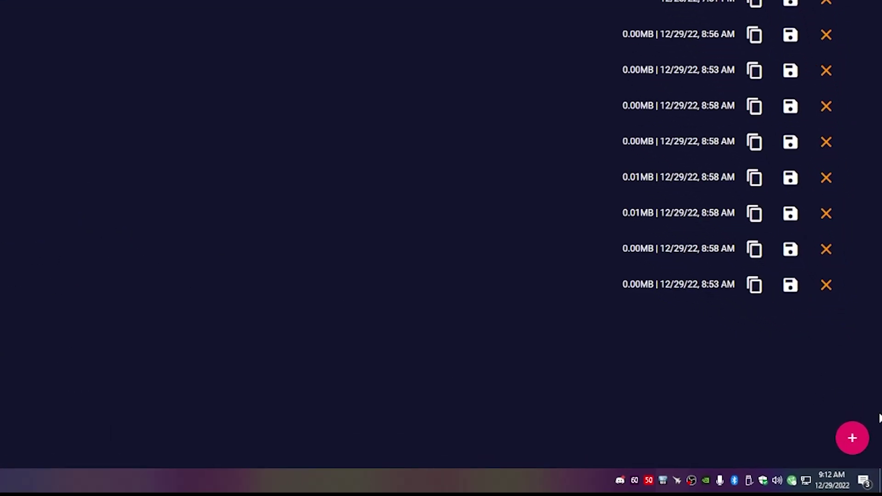
# Upload the AvatarData.dat, PlayerData.dat and settings.cfg backups into that folder.
pyautogui.moveTo(847, 460)
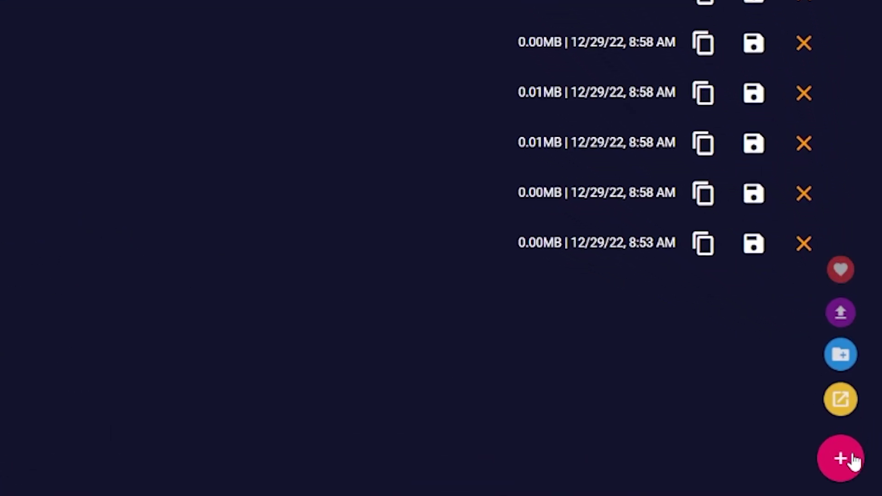
pyautogui.click(841, 306)
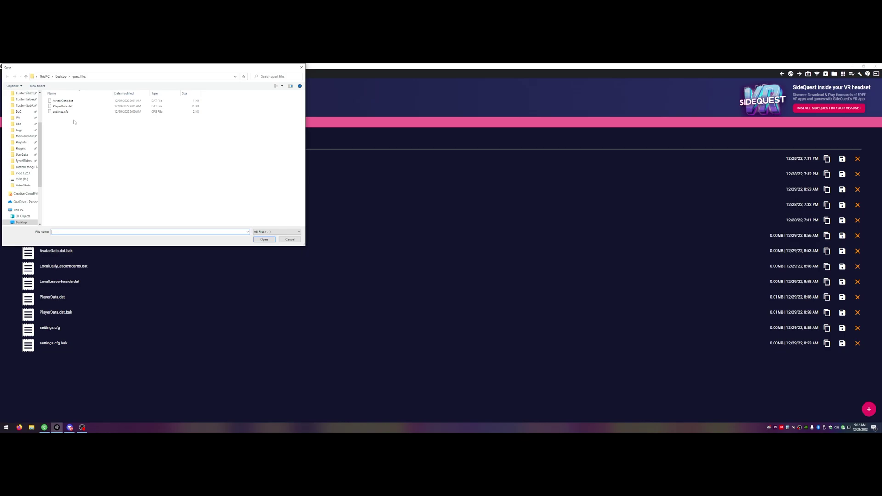
pyautogui.moveTo(74, 122); pyautogui.dragTo(77, 103)
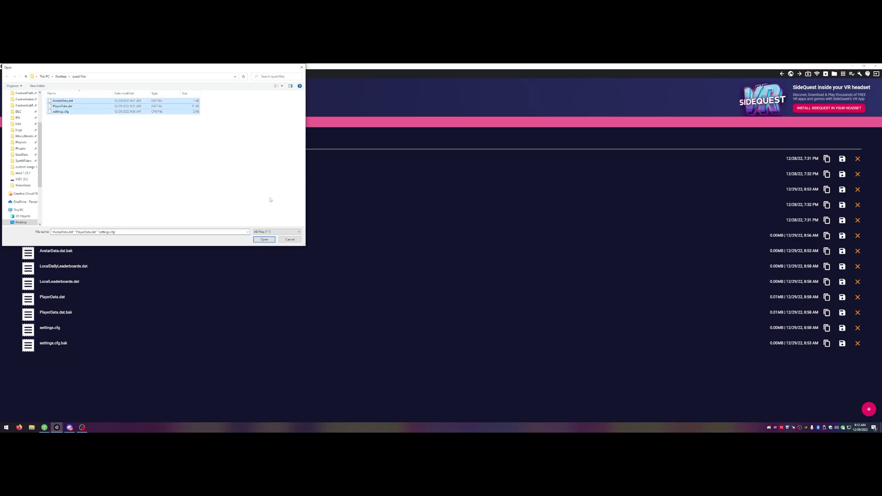
pyautogui.click(265, 242)
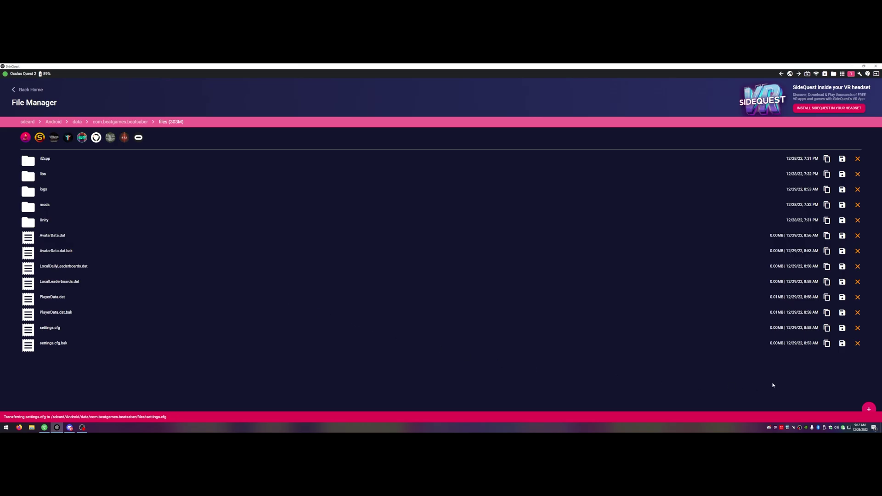